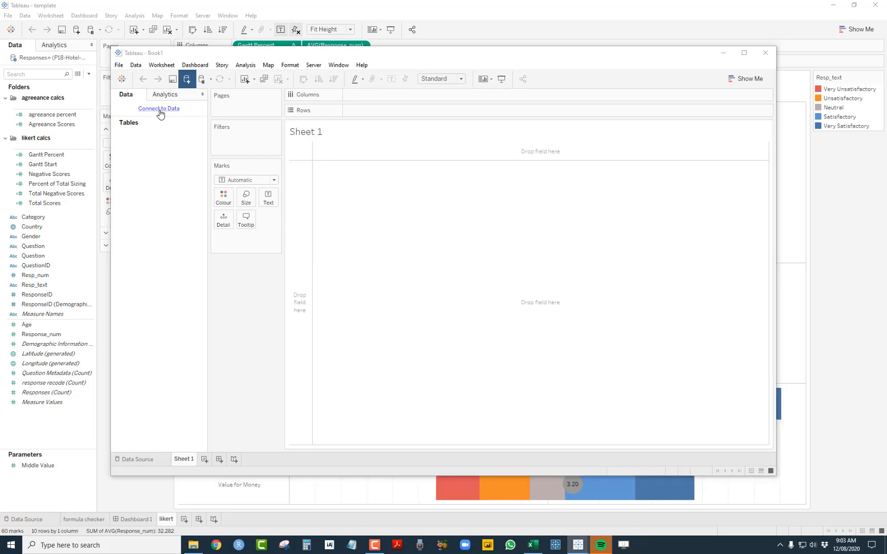
Connect to the Excel workbook example likert data.xlsx and add its test_responses sheet to the data source.
click(211, 177)
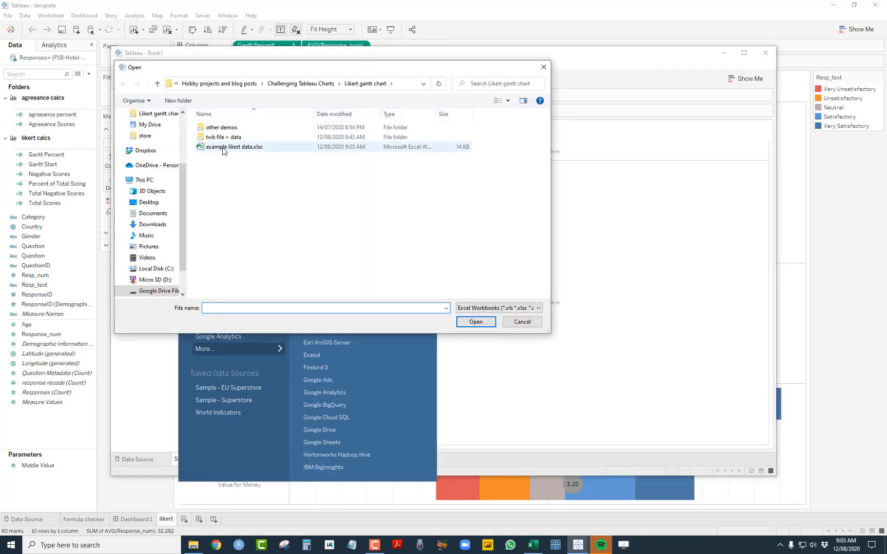
double_click(224, 148)
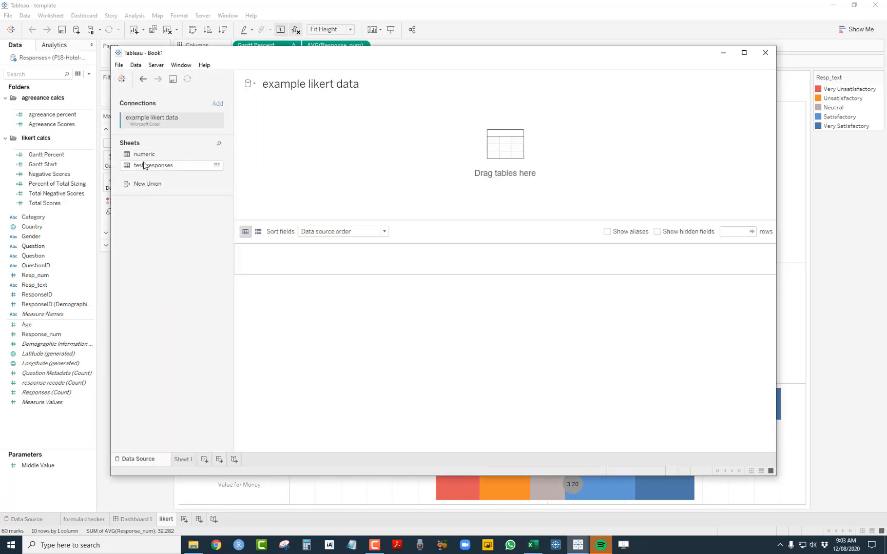
drag(145, 166, 335, 173)
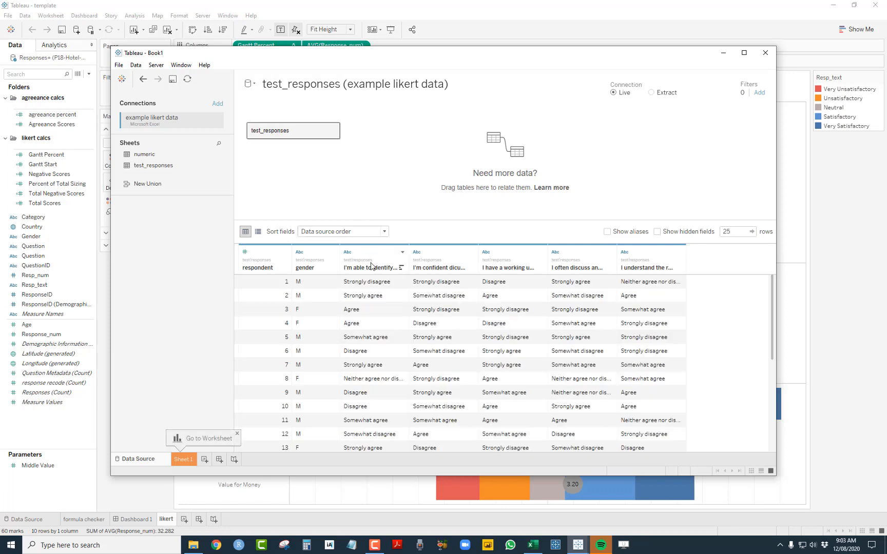
Pivot the five question columns, from "I'm able to identify applications" through "I understand the relevance", into rows.
click(372, 266)
ctrl+click(643, 266)
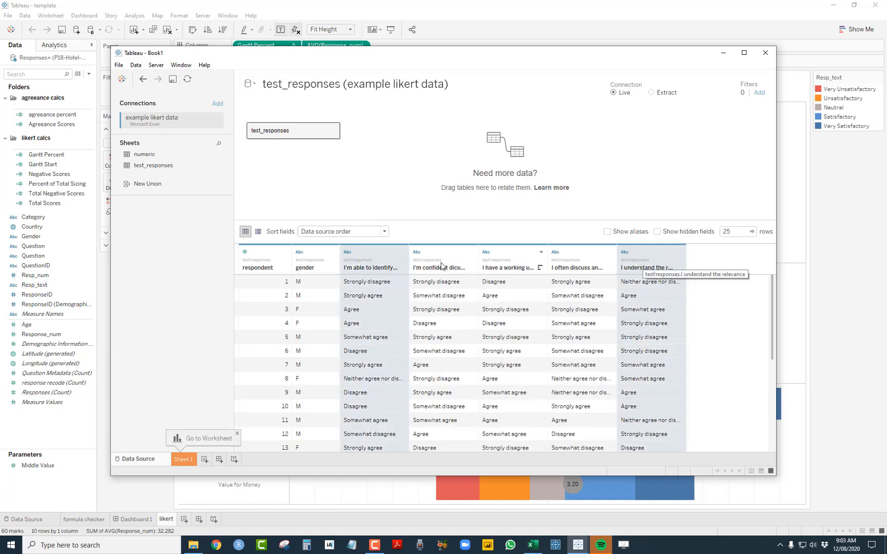
click(395, 270)
shift+click(623, 264)
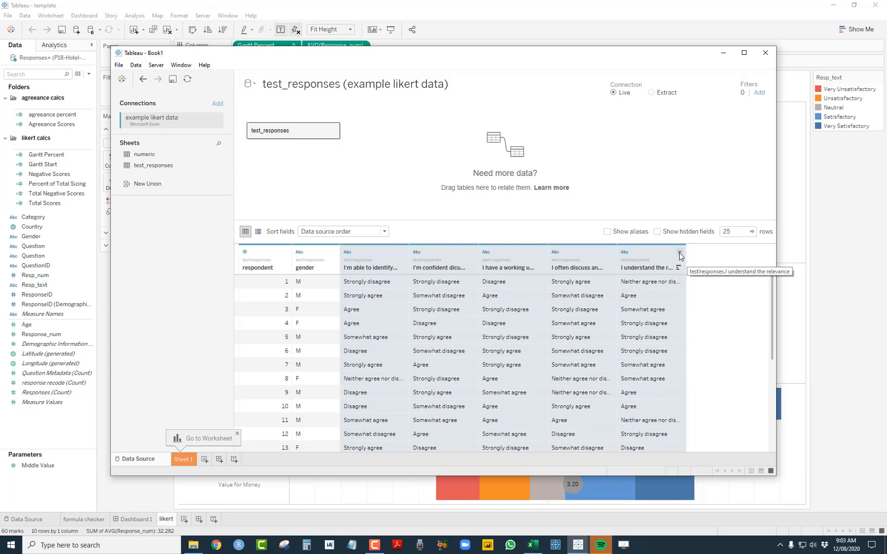
click(679, 252)
click(701, 311)
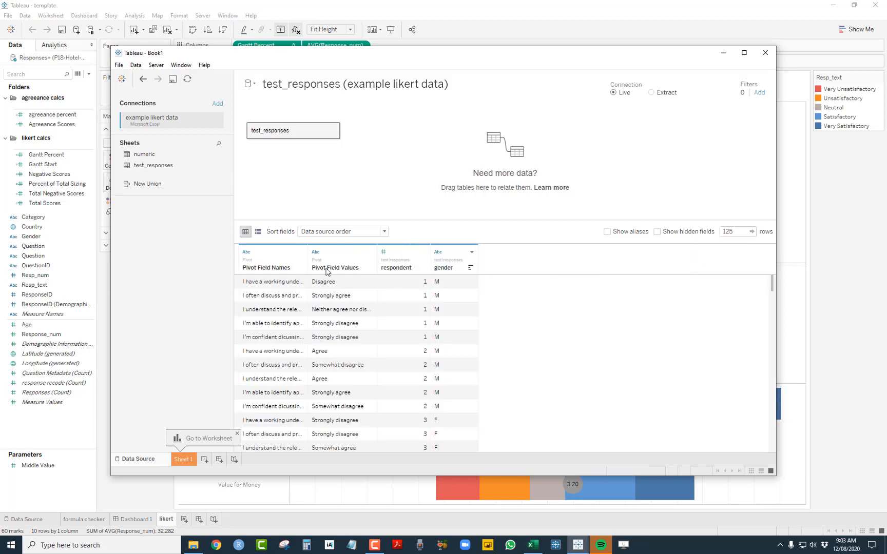
Rename the Pivot Field Names column to question and the Pivot Field Values column to response_text.
double_click(252, 269)
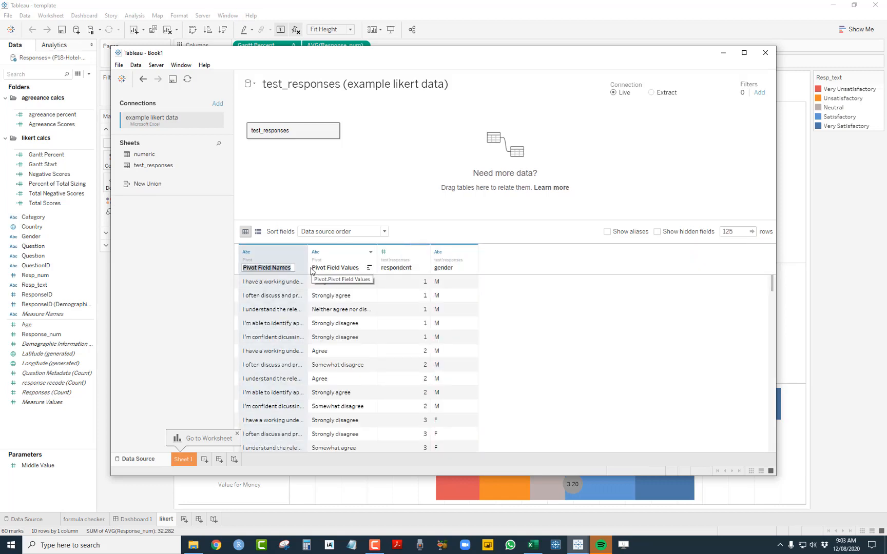
text(question)
key(Return)
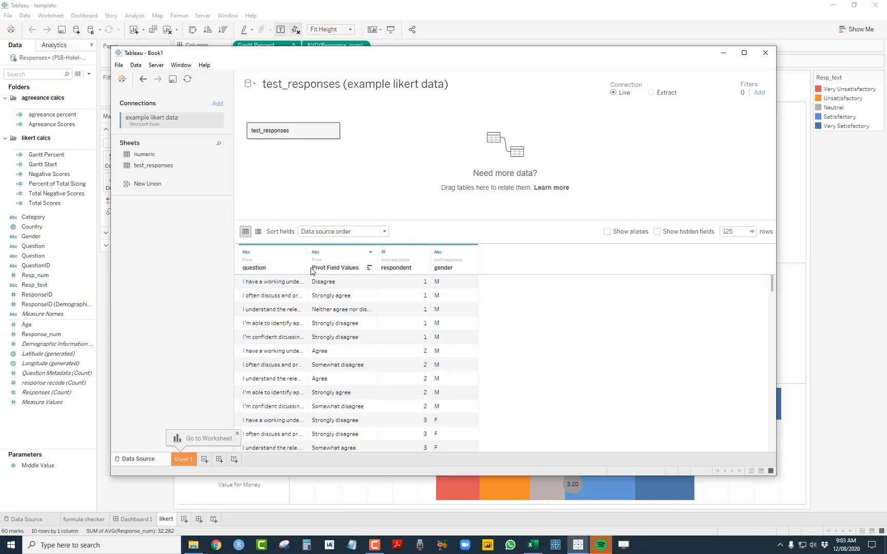
double_click(327, 268)
text(response_text)
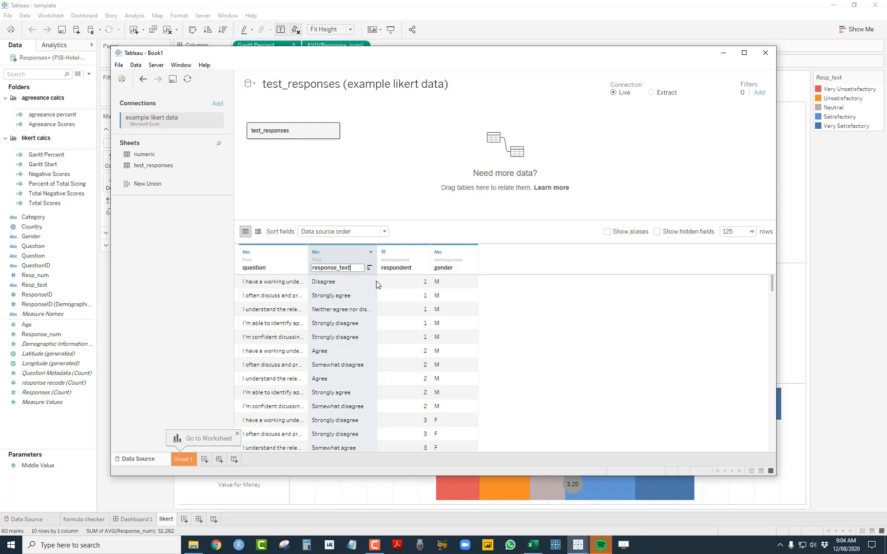
key(Return)
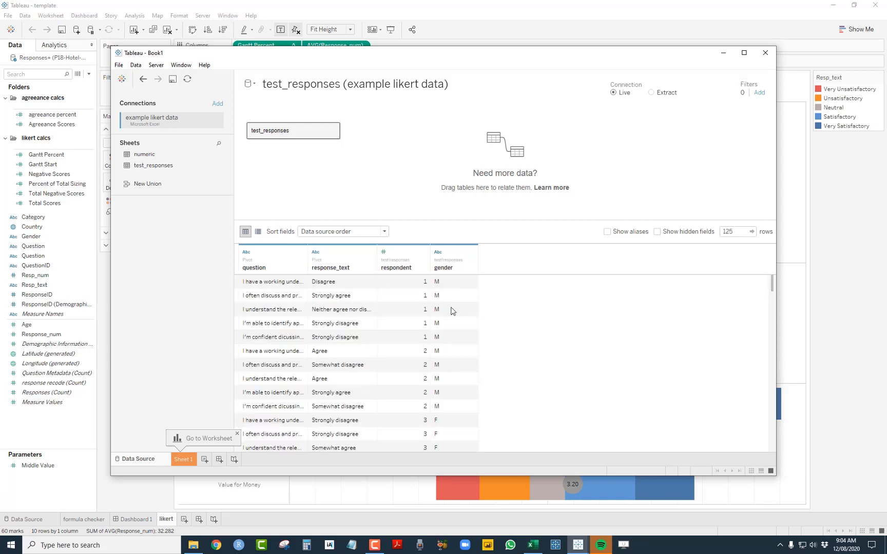
Place question on Rows in Sheet 1 and increase the row height so the question labels wrap.
click(190, 461)
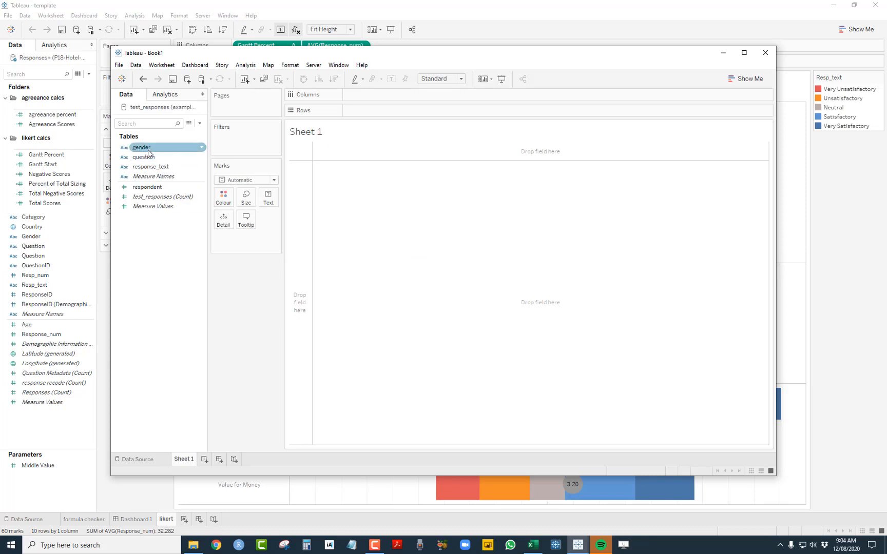
drag(143, 157, 365, 112)
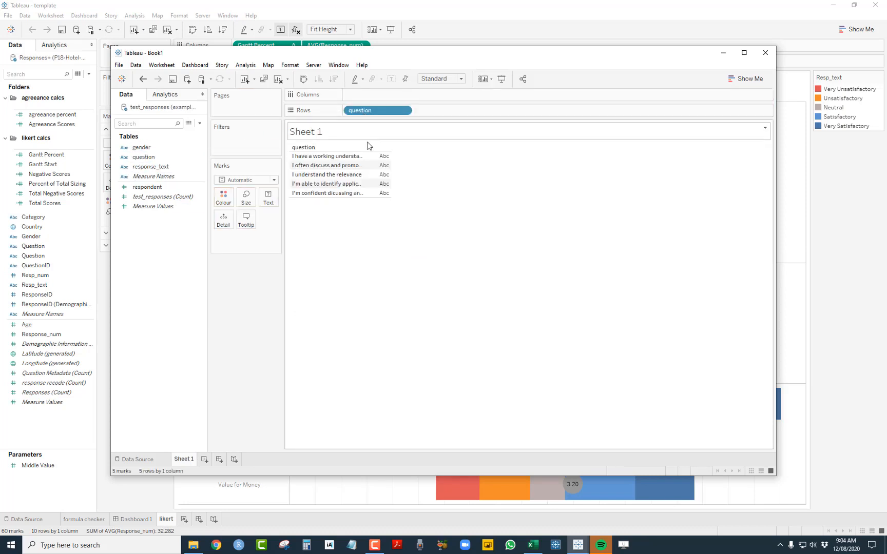
drag(317, 197, 318, 211)
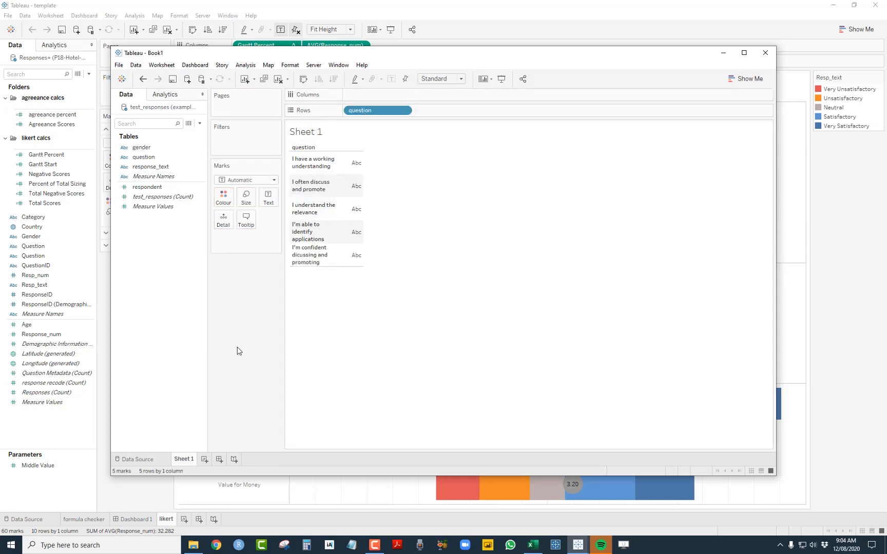
Copy the six likert calcs fields, Gantt Percent through Total Scores, from the template workbook into Book1's data fields.
click(148, 4)
click(46, 154)
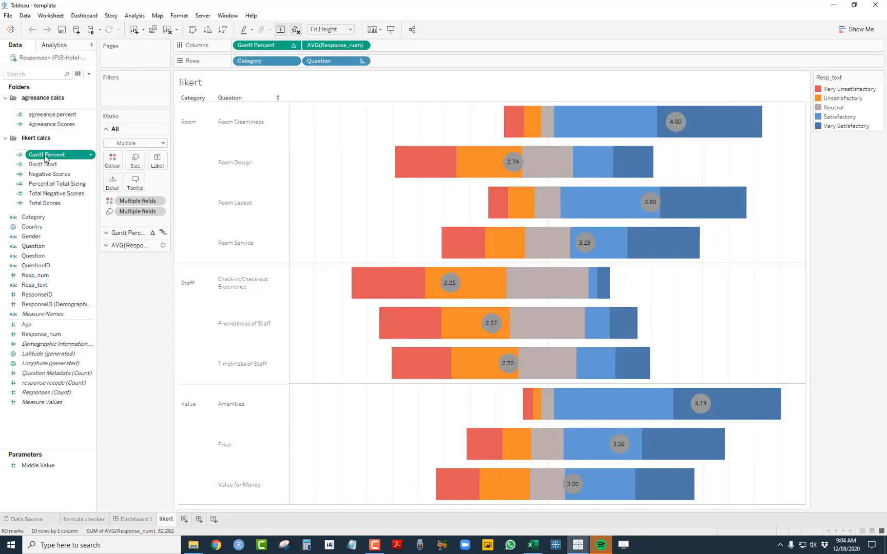
ctrl+click(50, 203)
shift+click(50, 201)
right_click(47, 191)
click(66, 209)
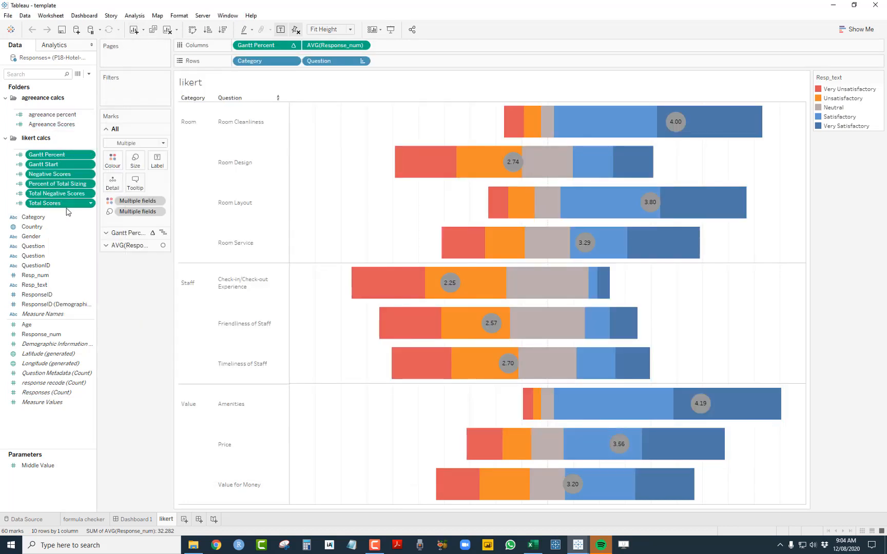
key(alt+Tab)
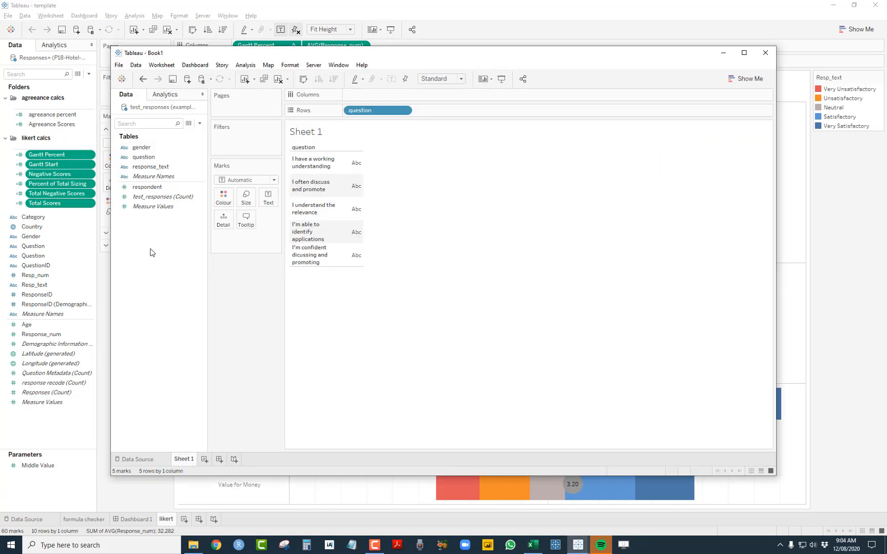
right_click(151, 253)
click(165, 256)
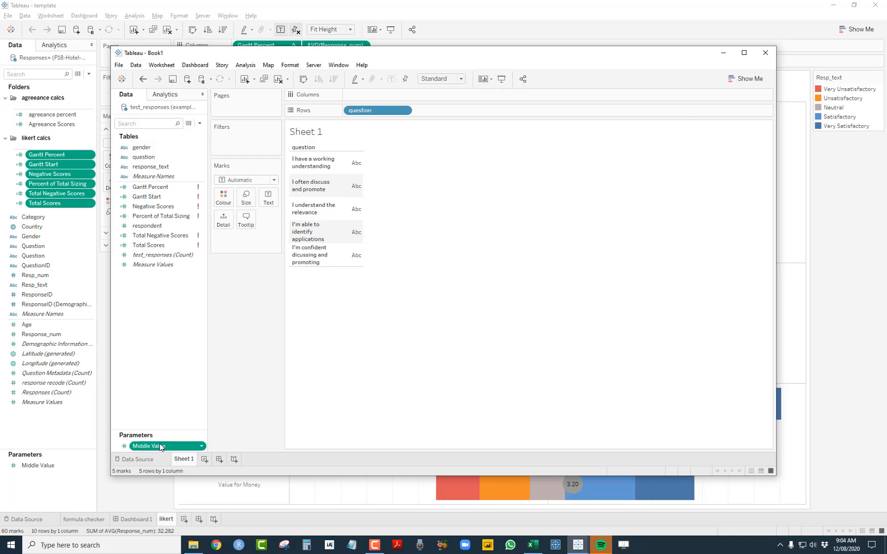
Set the Middle Value parameter's current value to 4.
right_click(200, 446)
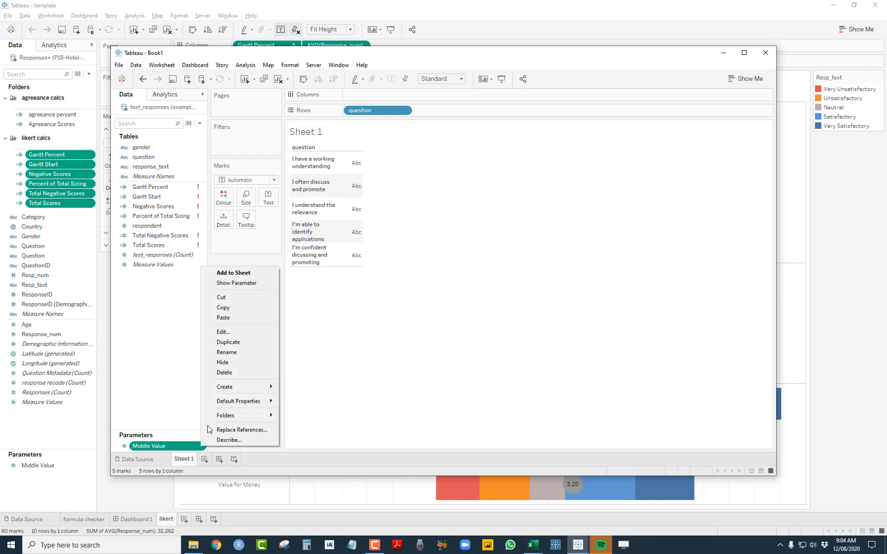
click(229, 336)
drag(407, 258, 360, 258)
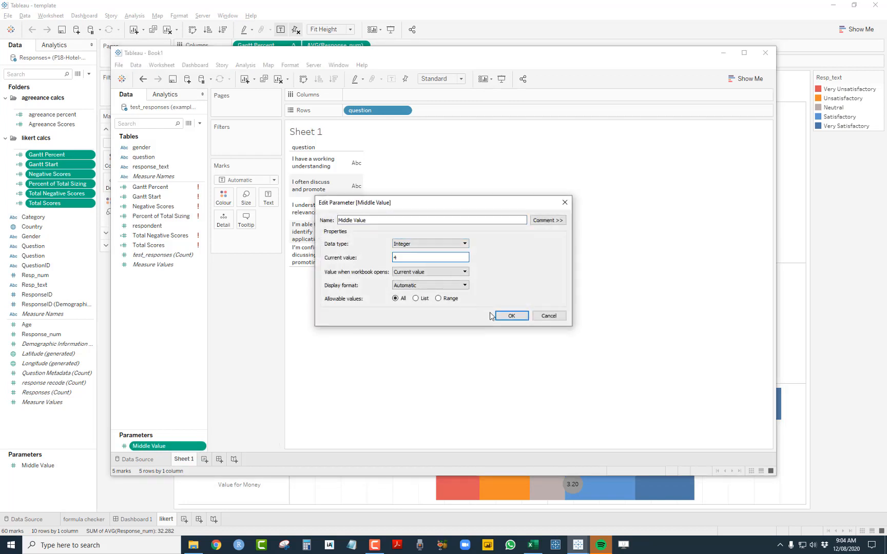
text(4)
click(510, 316)
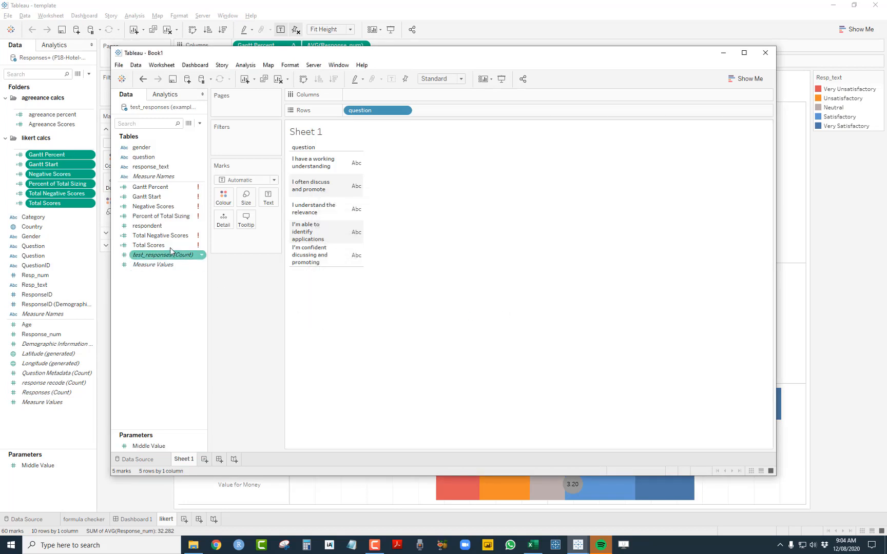
Change the Total Scores calculation to TOTAL(COUNT([test_responses])).
right_click(149, 247)
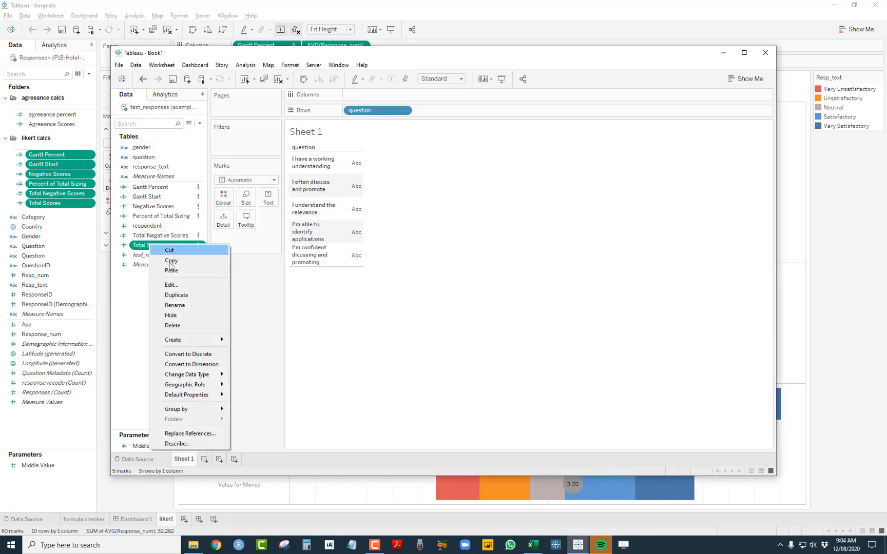
click(183, 285)
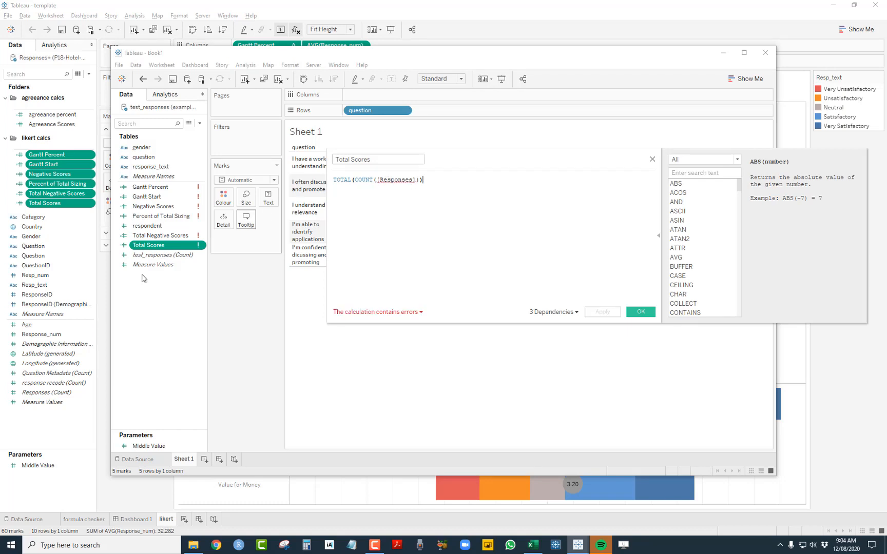
drag(159, 255, 393, 183)
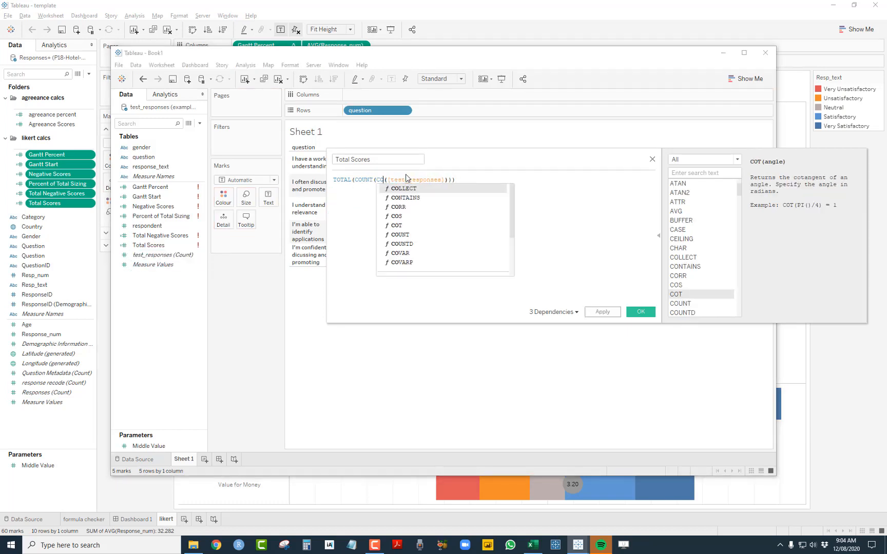
key(BackSpace)
key(BackSpace)
key(BackSpace)
key(BackSpace)
key(BackSpace)
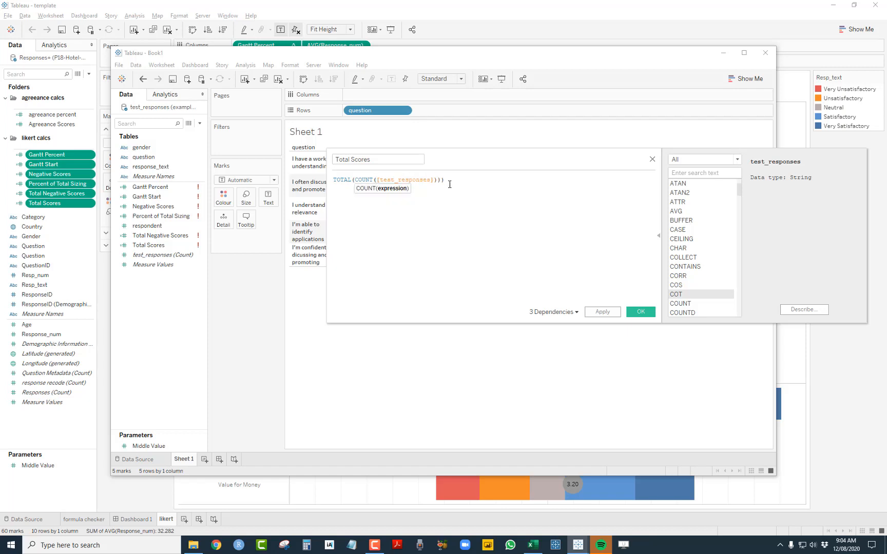
click(450, 184)
key(BackSpace)
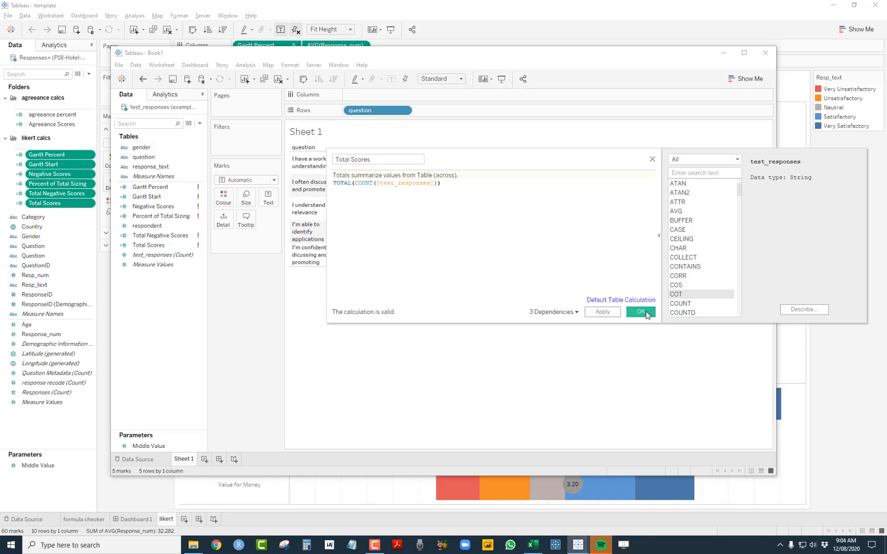
click(646, 315)
Inspect the formulas of the Total Negative Scores and Negative Scores fields for the fields they reference.
right_click(180, 236)
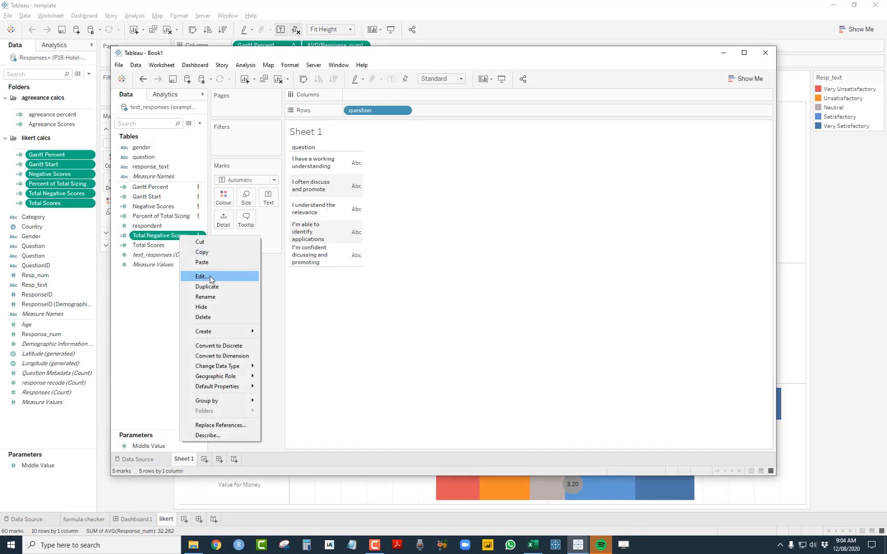
click(210, 279)
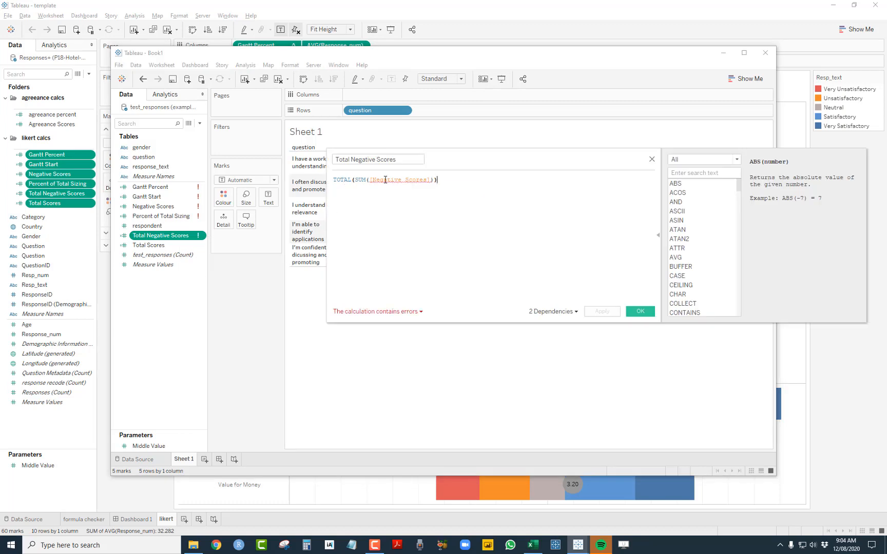
click(651, 159)
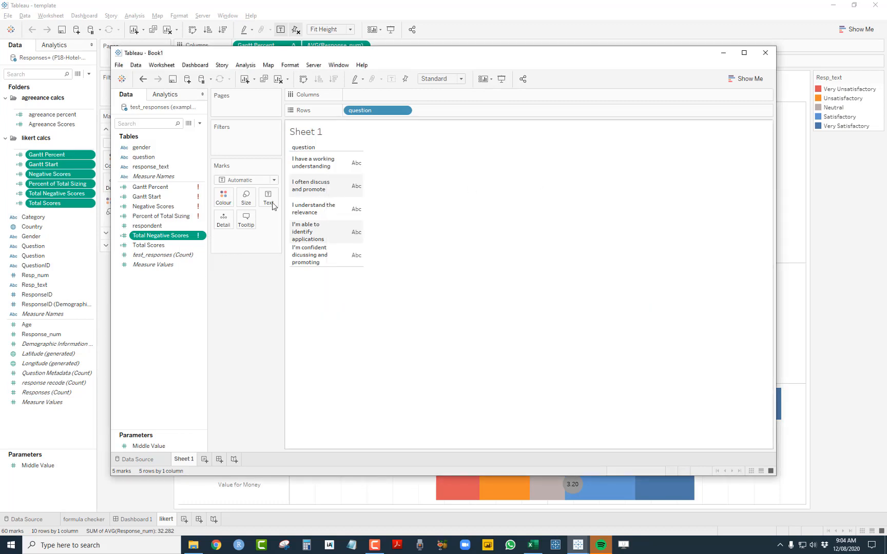
right_click(162, 206)
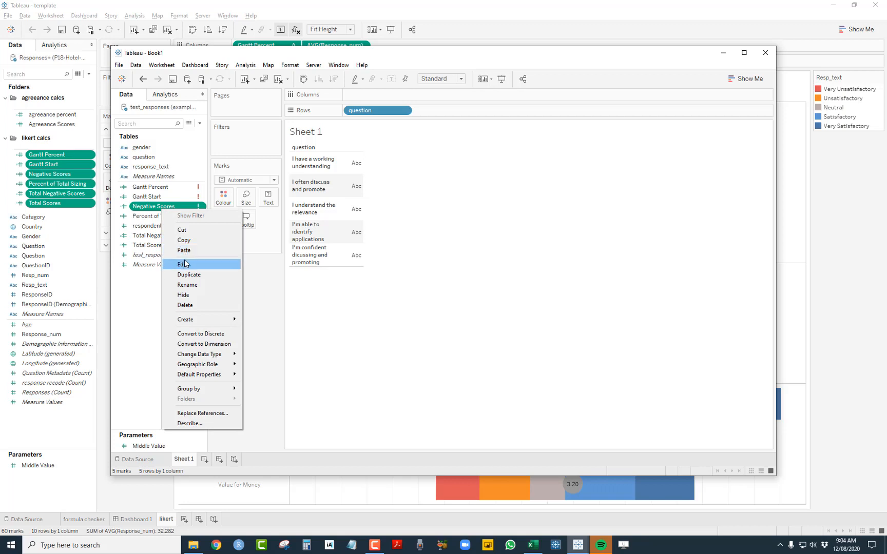
click(184, 264)
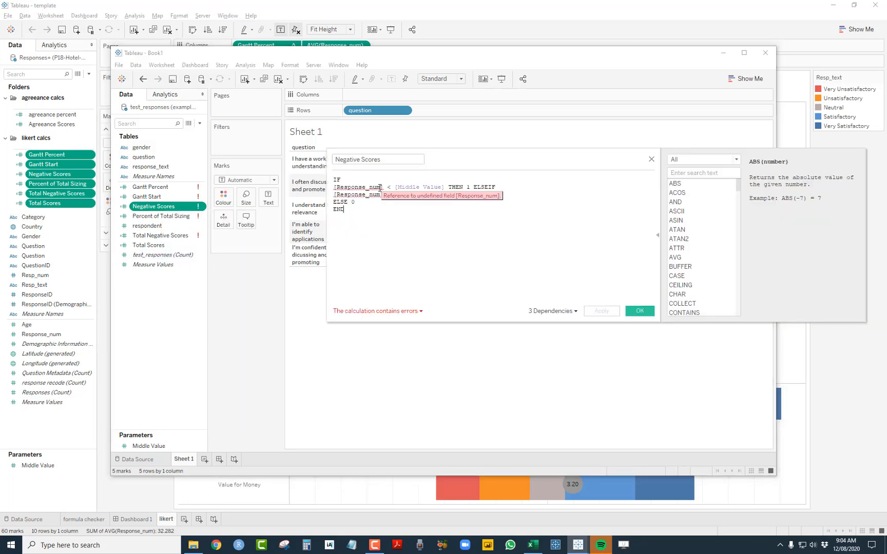
click(651, 159)
Create a new calculated field named Response_num and leave its formula empty, ready for entry.
right_click(158, 289)
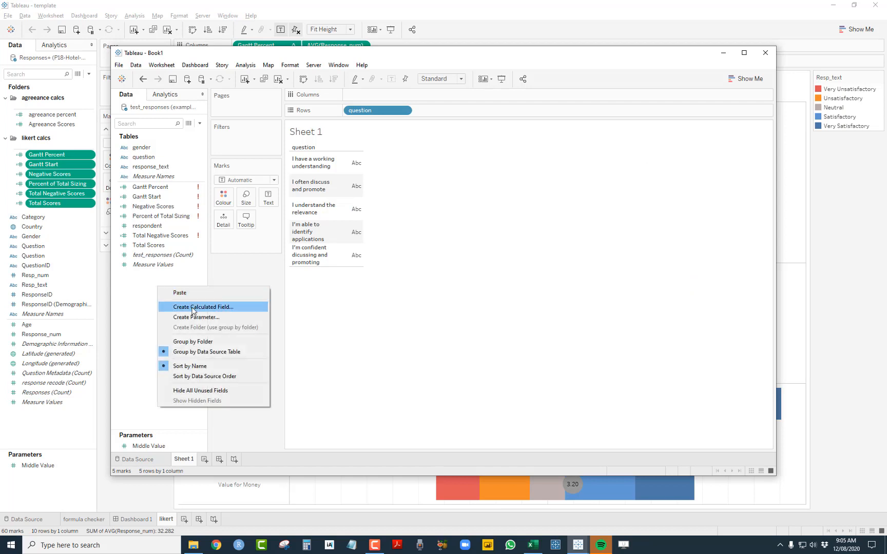
click(202, 307)
text(response_num)
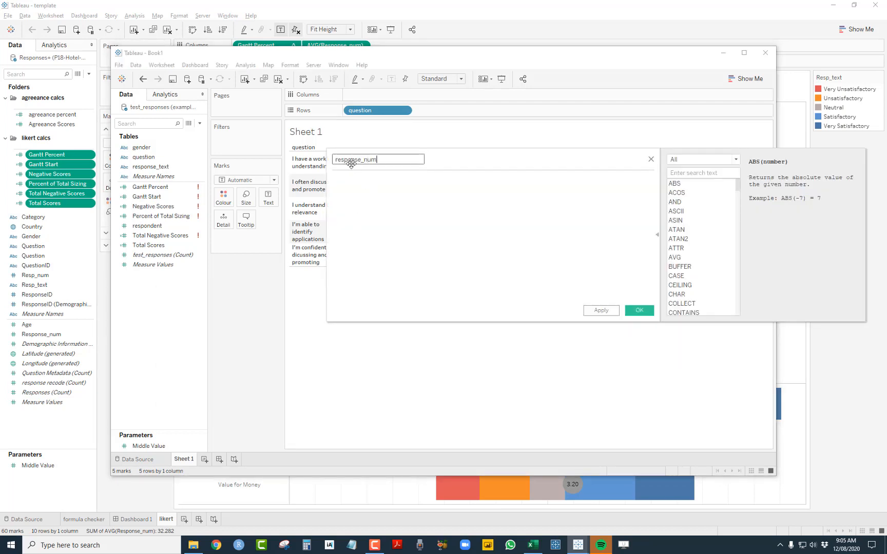
key(BackSpace)
text(R)
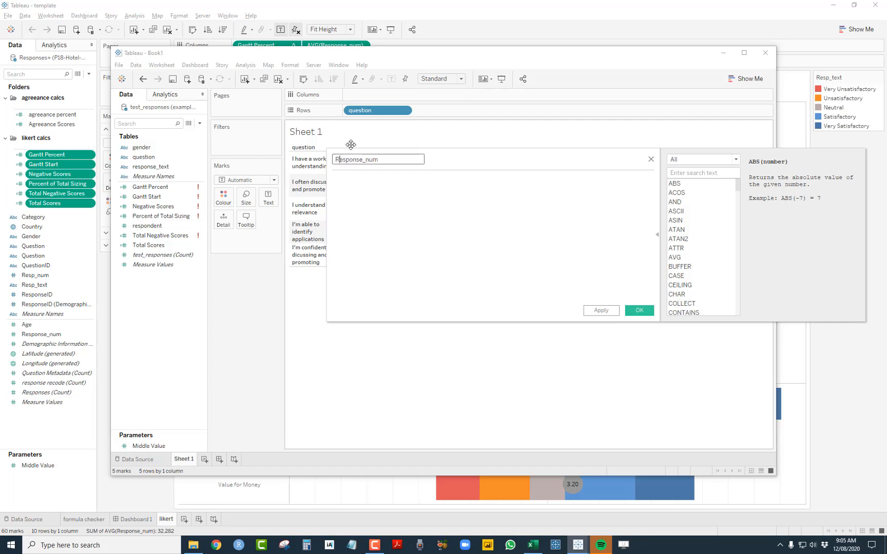
click(363, 190)
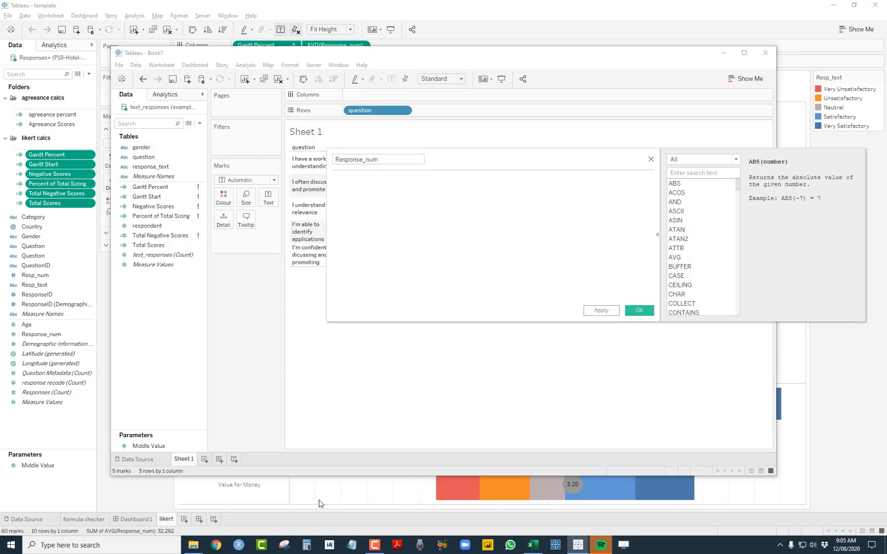
Switch to Excel and copy the responses under "I'm able to identify applications" into column A of a new workbook.
click(538, 548)
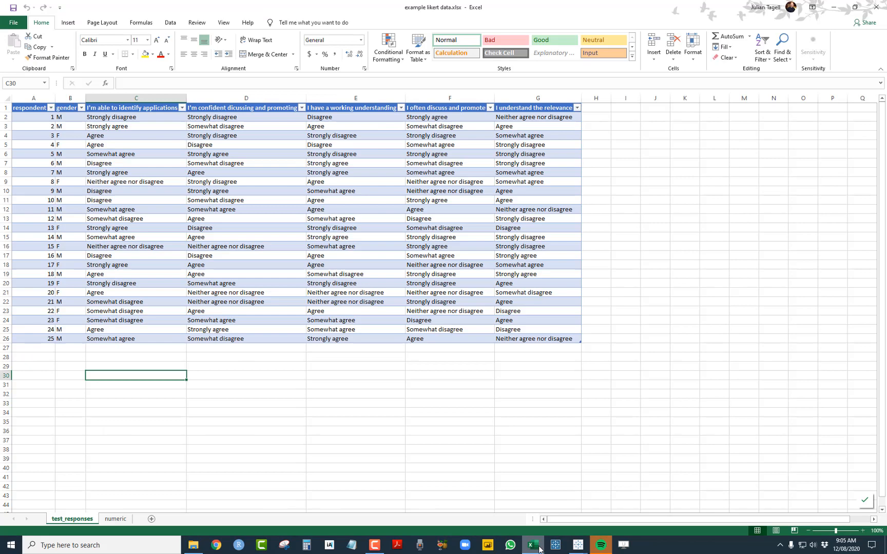
click(232, 267)
drag(123, 122, 124, 337)
key(ctrl+c)
key(ctrl+n)
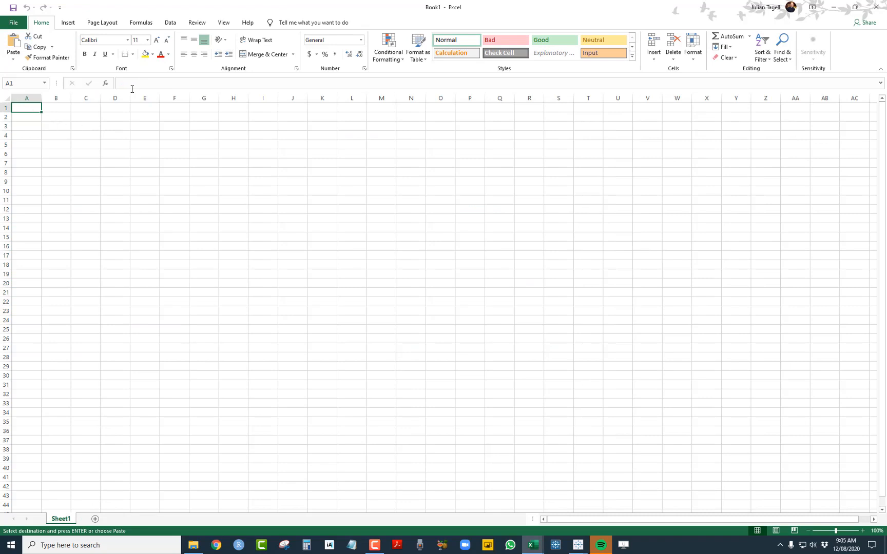
key(ctrl+v)
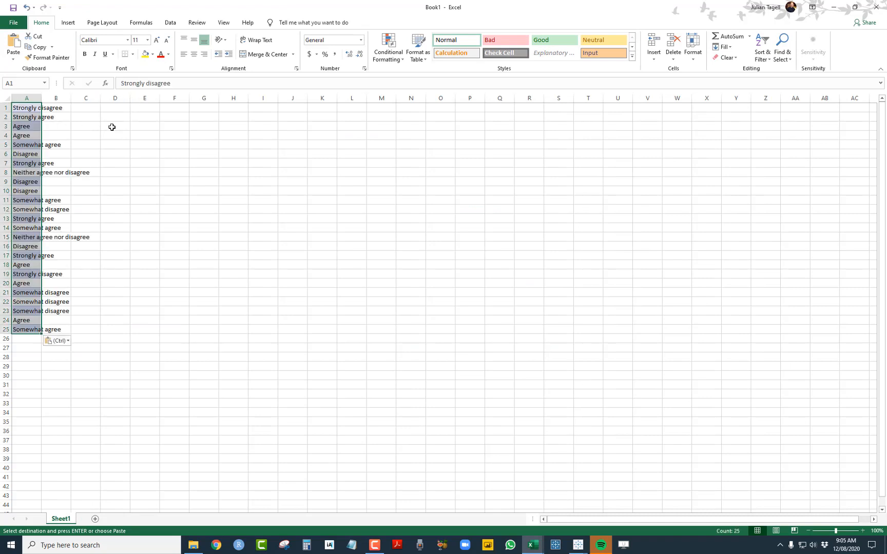
Remove the duplicate values from the pasted responses in column A, treating the data as having headers.
click(170, 22)
click(417, 49)
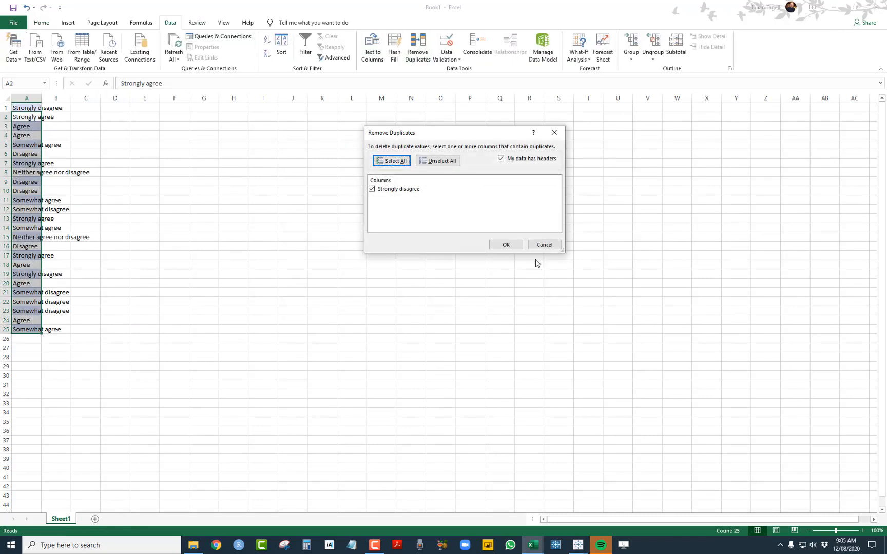
click(506, 245)
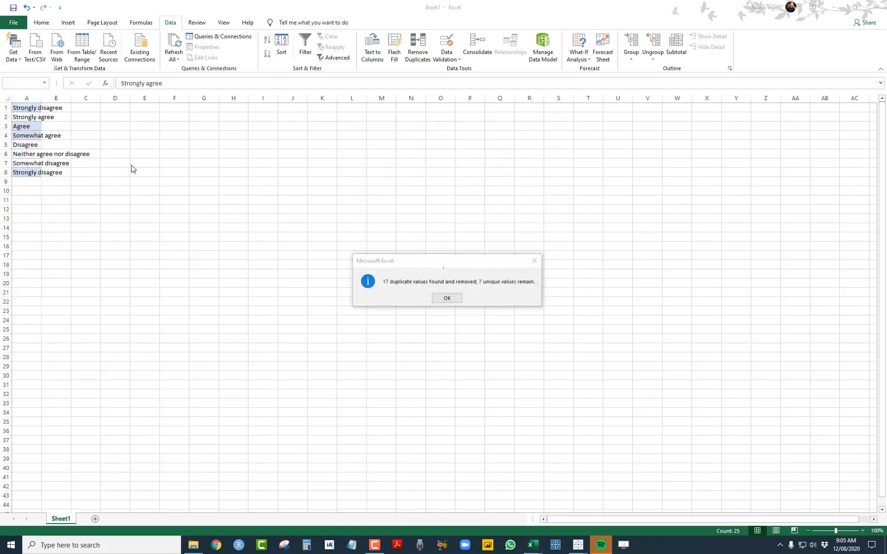
click(446, 298)
click(174, 209)
Move the responses into C1:C7 in order: Strongly disagree, Somewhat disagree, Disagree, Neither agree nor disagree, Somewhat agree, Agree, Strongly agree.
click(27, 173)
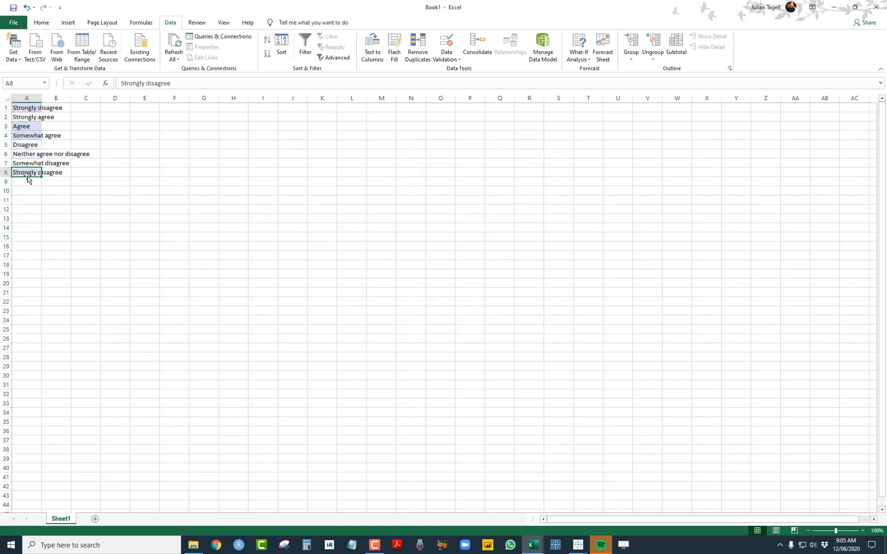
drag(27, 176, 102, 121)
click(24, 146)
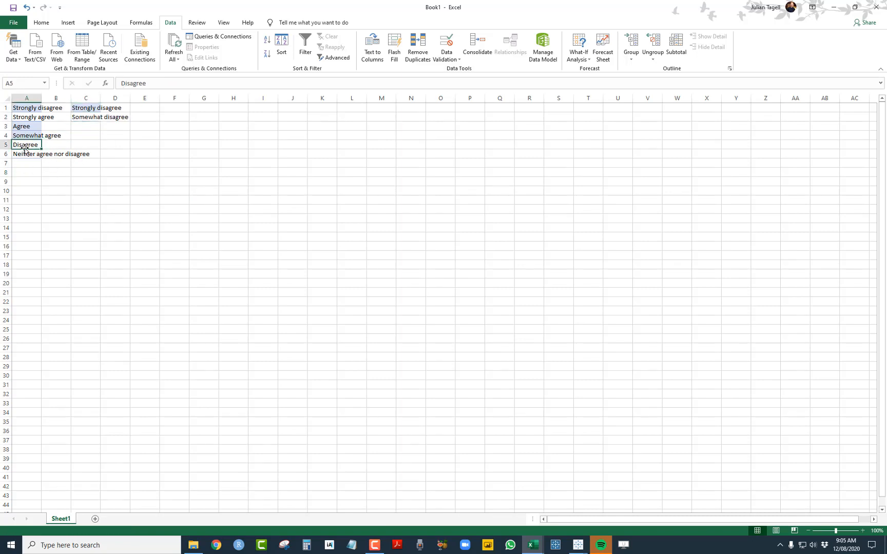
drag(24, 149, 84, 126)
click(31, 155)
drag(30, 159, 85, 136)
click(29, 137)
drag(28, 141, 88, 145)
click(27, 127)
drag(28, 131, 76, 167)
click(23, 117)
click(50, 148)
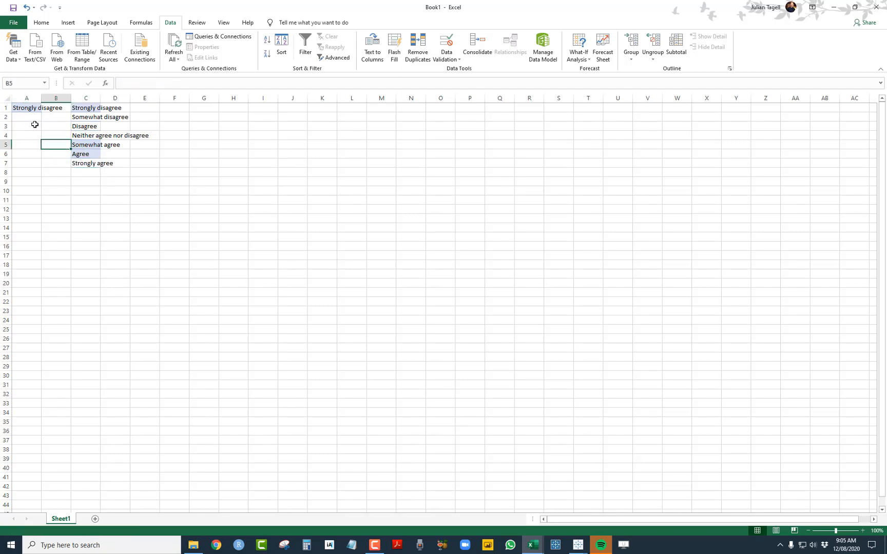
Clear the leftover Strongly disagree in A1 and move the ordered response list from C1:C7 to A1:A7.
click(26, 108)
key(Delete)
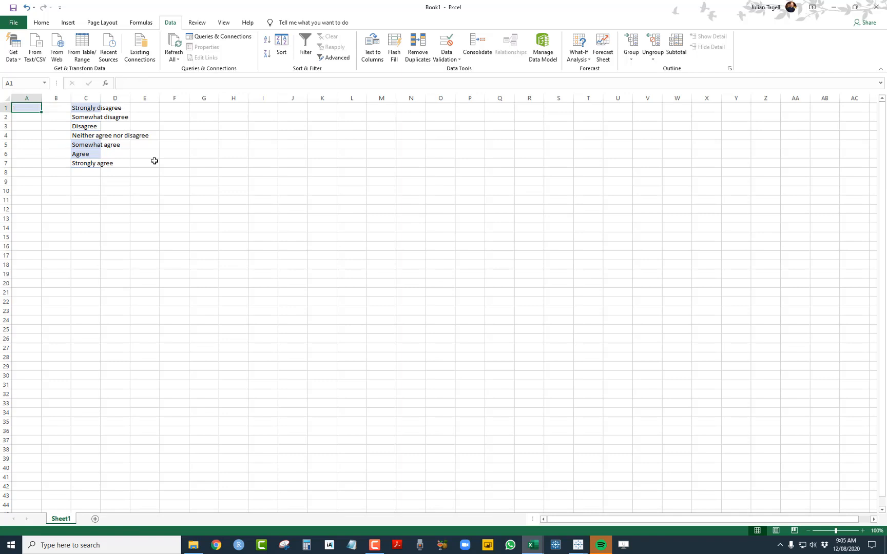
drag(82, 163, 23, 115)
Number the ordered responses 1 to 7 in B1:B7, entering the first three values and filling the rest as a series.
click(51, 107)
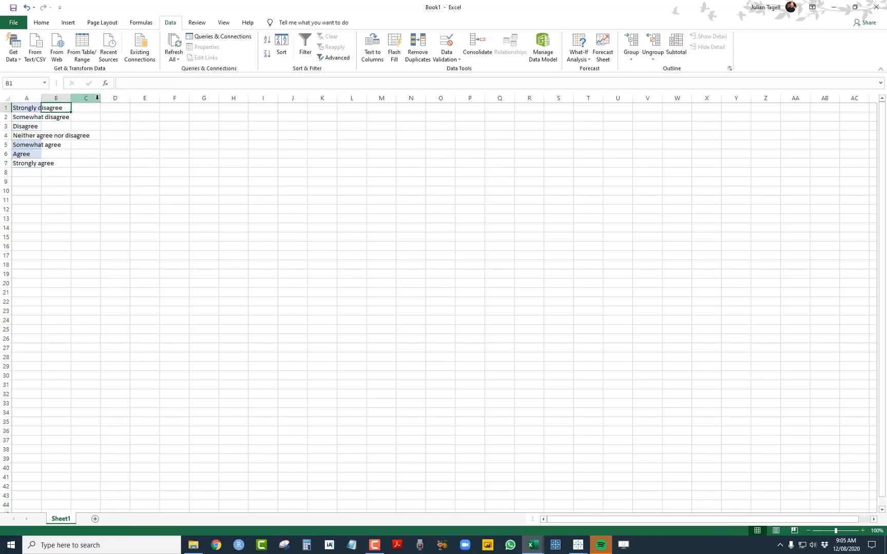
text(1)
key(Return)
text(2)
key(Return)
text(3)
key(Return)
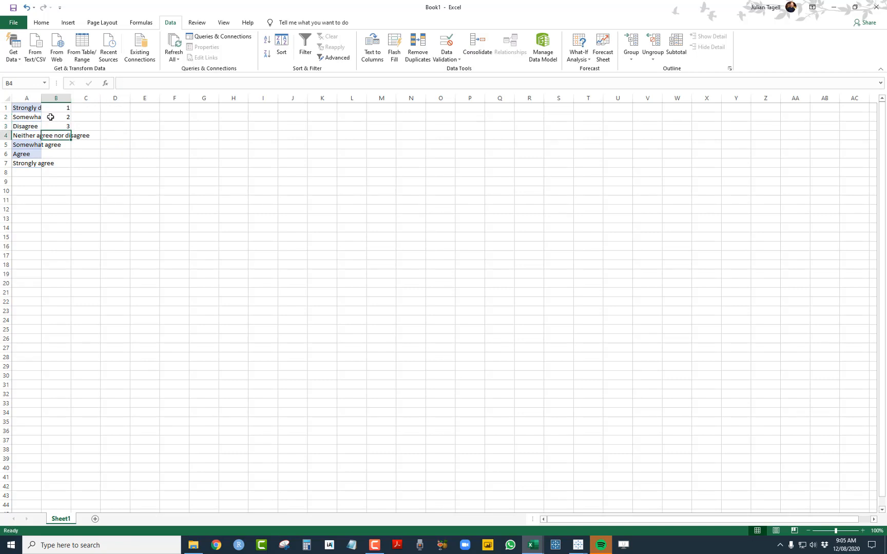
drag(58, 108, 74, 170)
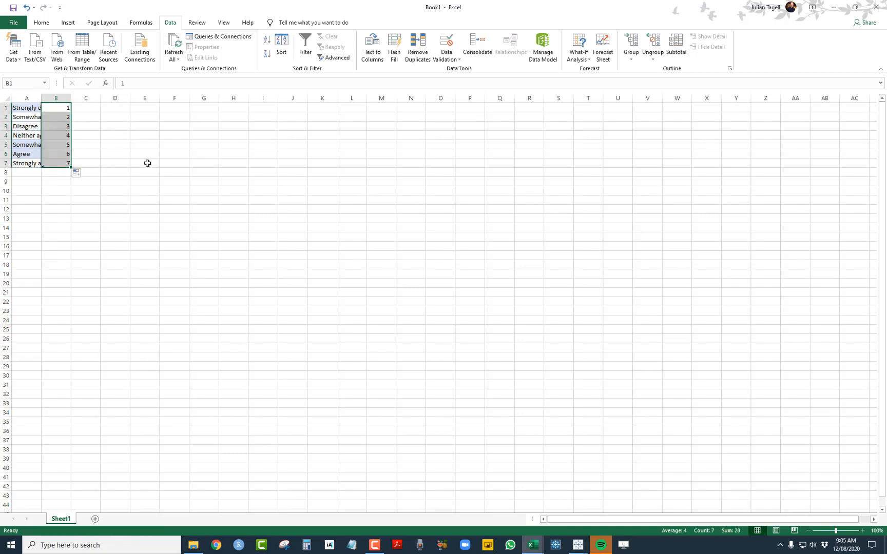
click(148, 160)
Insert the saved "tableau case when excel formula" snippet, ="WHEN '"&A1&"' THEN "&B1, in C1 and fill it down to C7.
click(93, 109)
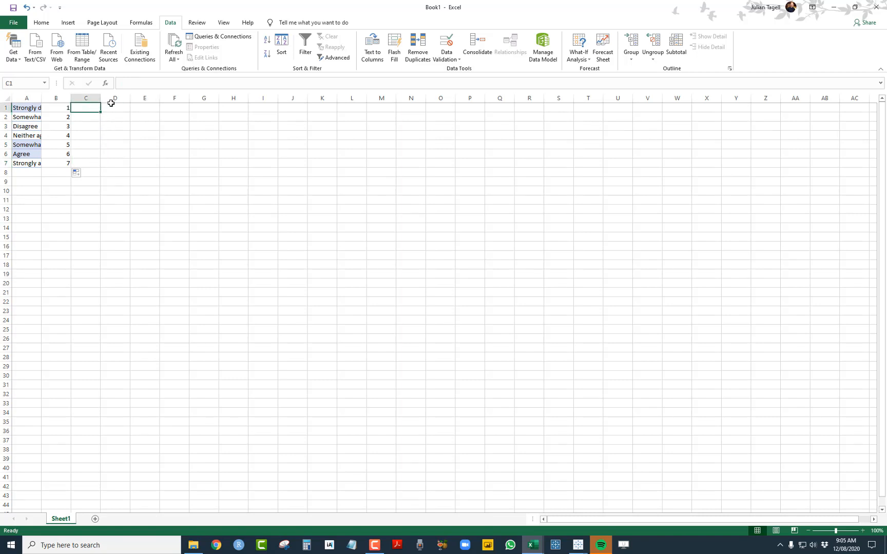
key(alt+Tab)
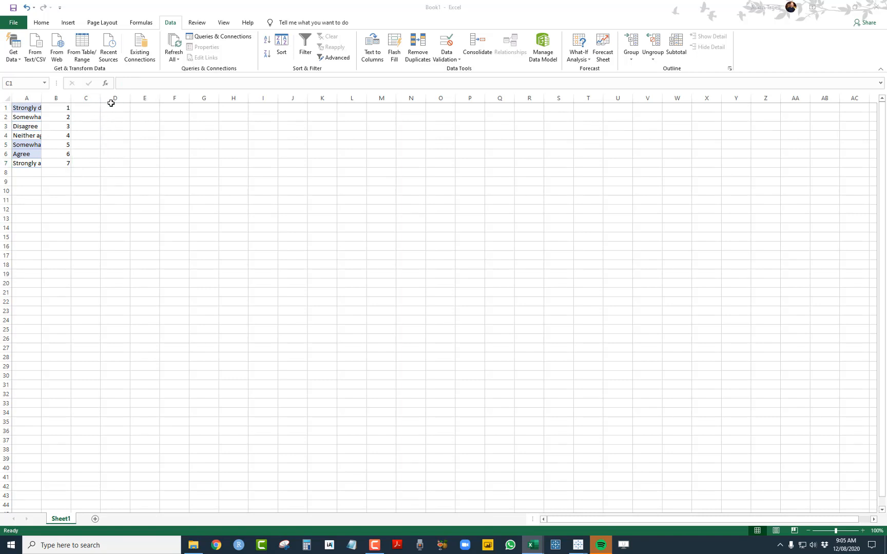
text(table)
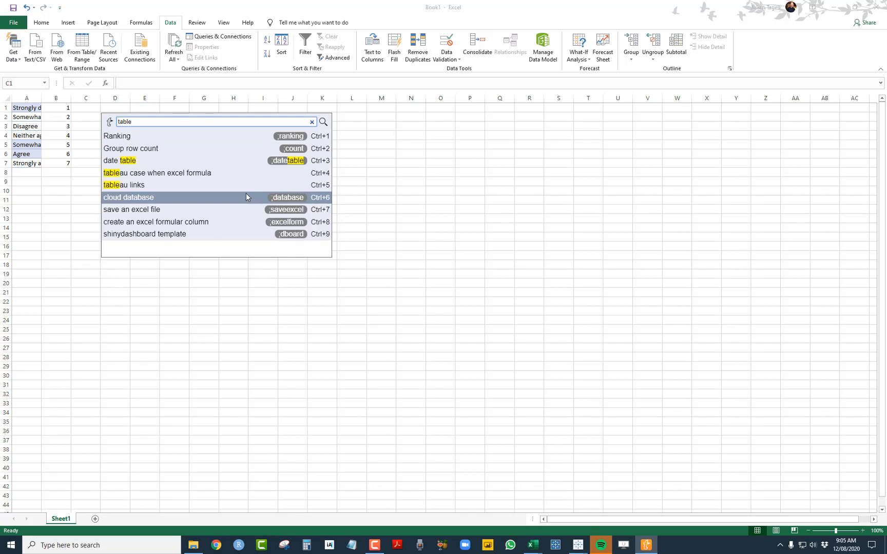
click(163, 174)
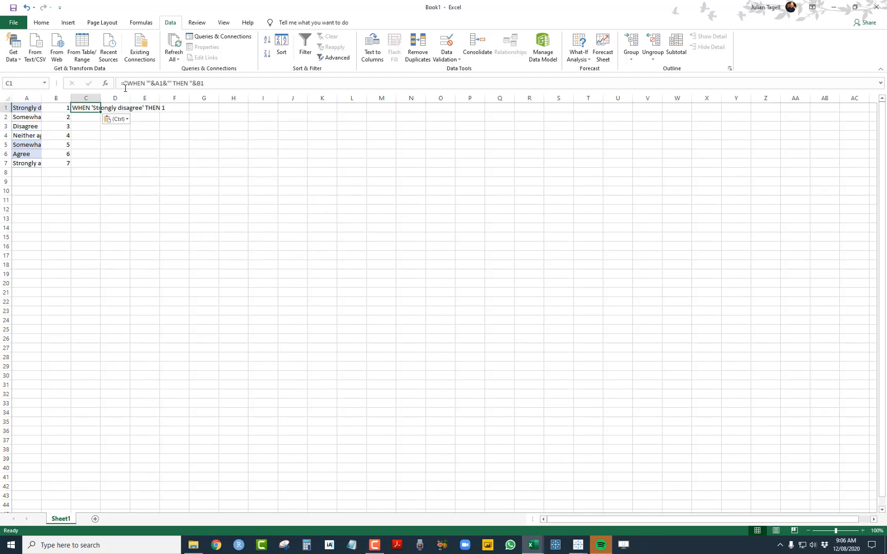
key(Return)
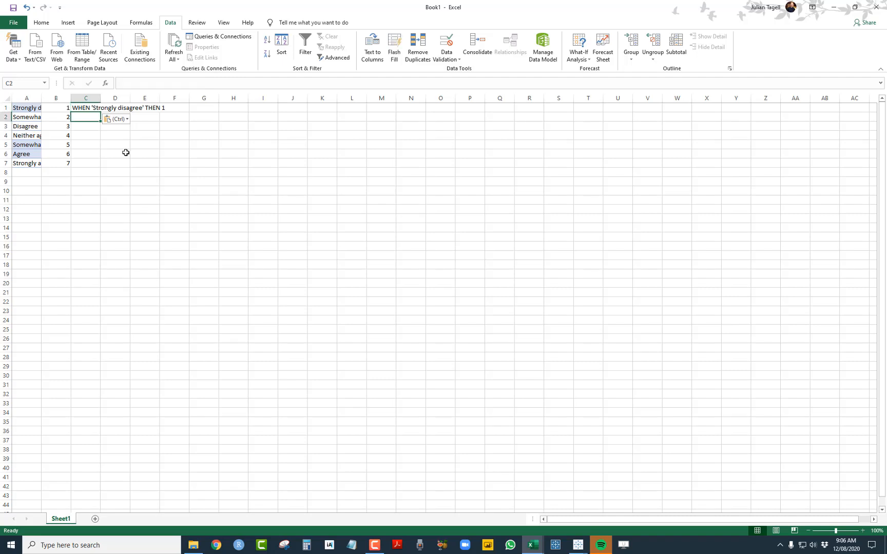
click(86, 108)
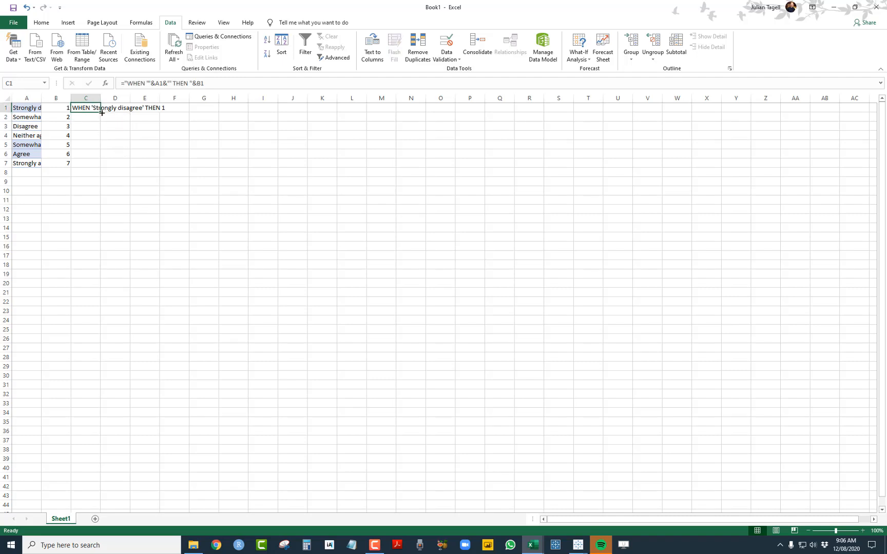
drag(102, 112, 97, 169)
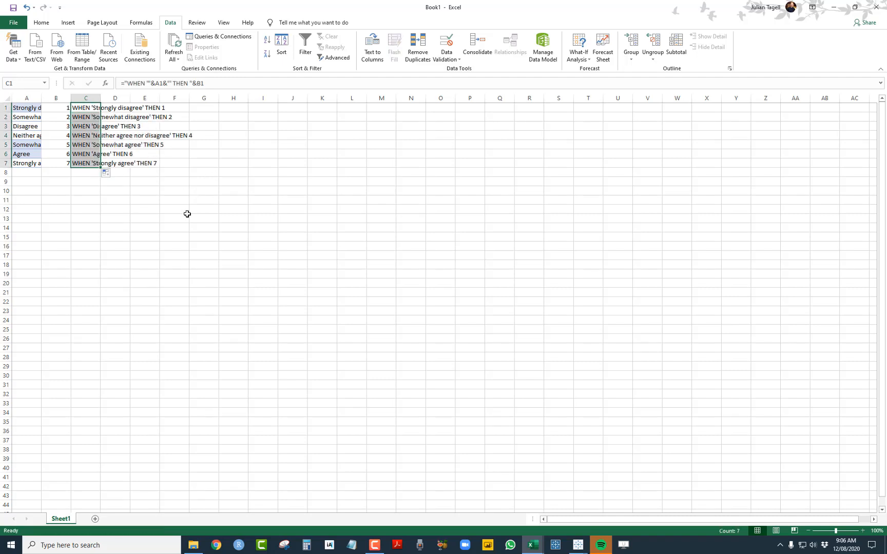
In Tableau's Book1, define Response_num as CASE [response_text], the seven WHEN lines copied from C1:C7, and END, and save the calculation.
key(ctrl+c)
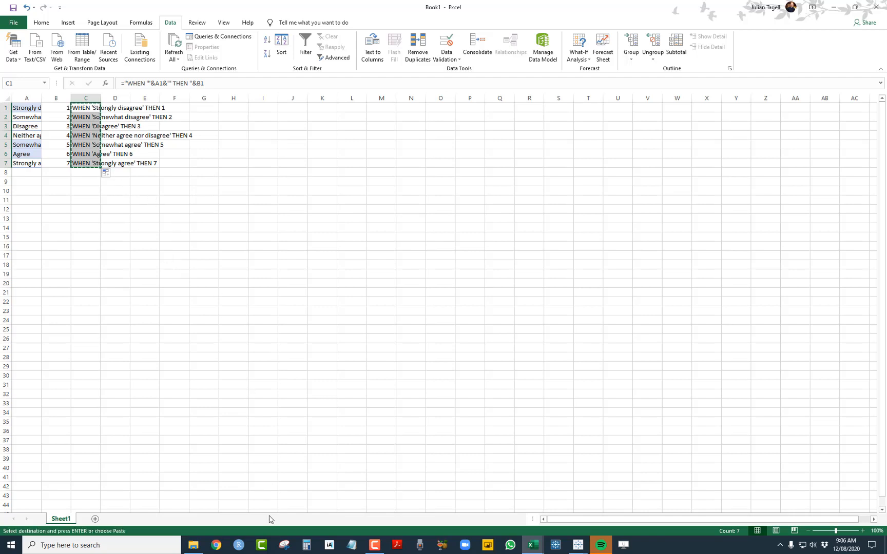
click(578, 545)
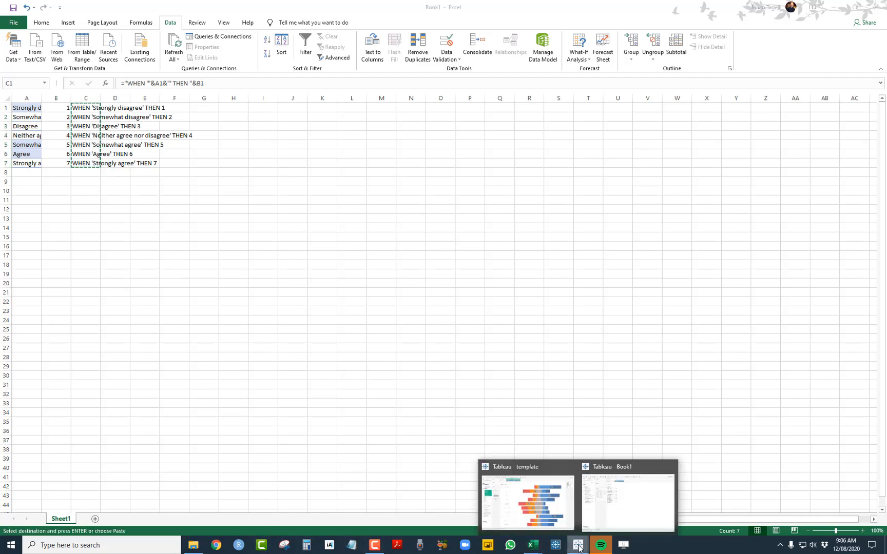
click(613, 521)
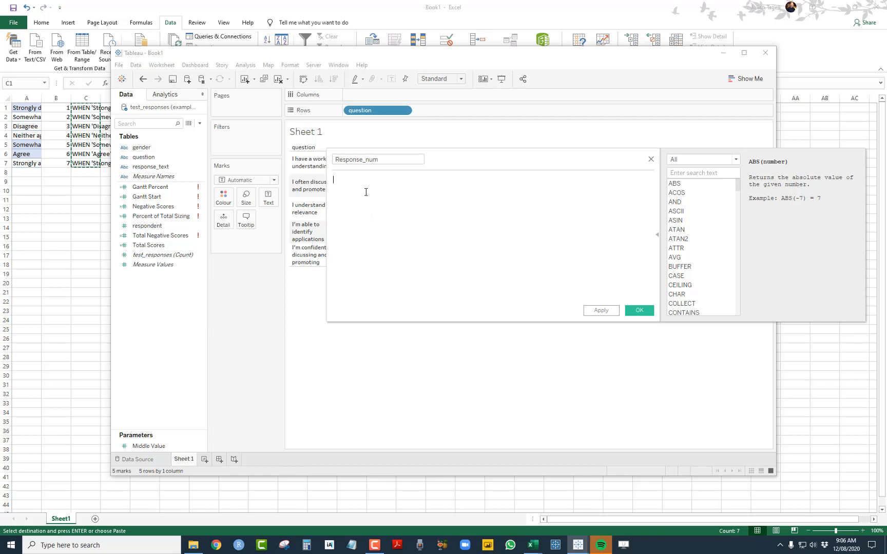
text(CASE )
text([res)
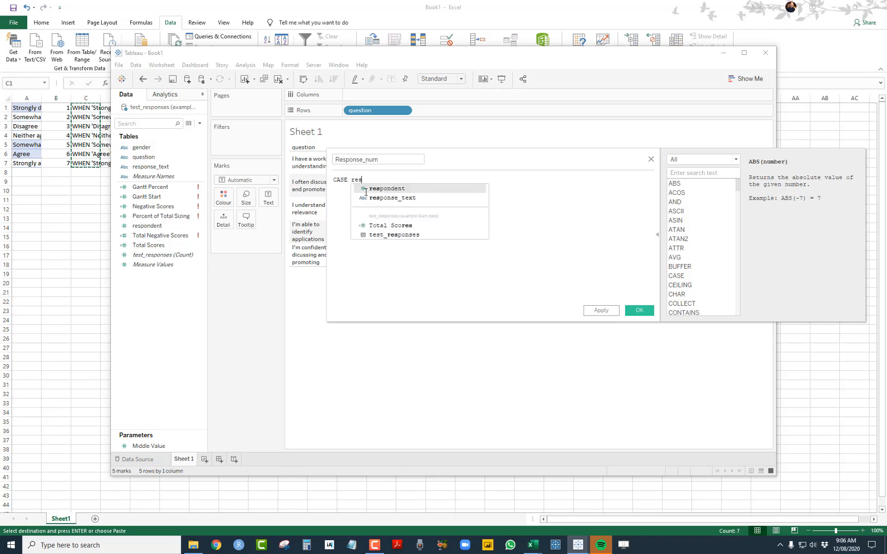
key(Return)
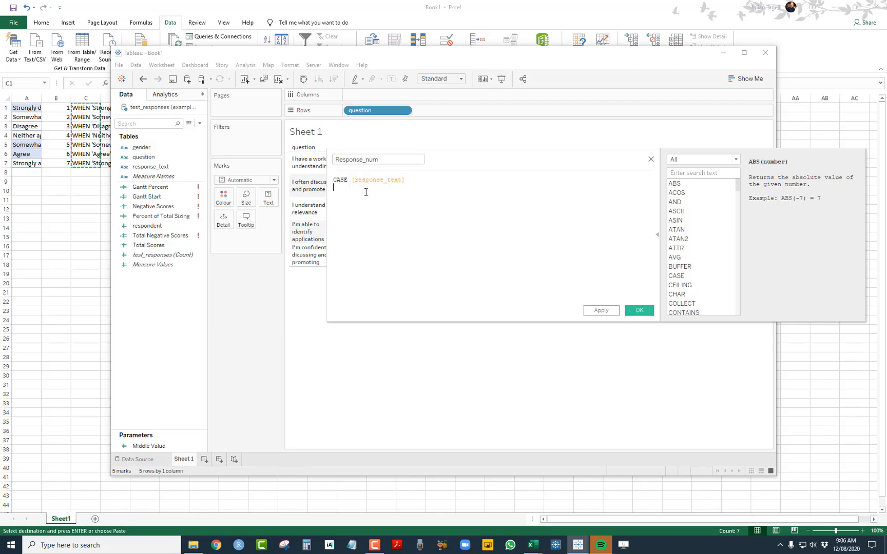
key(ctrl+v)
text(END)
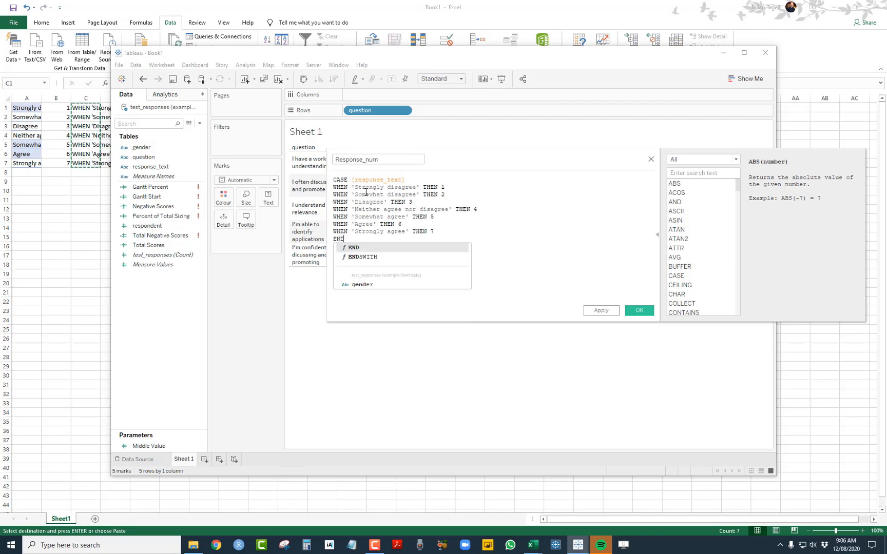
key(Return)
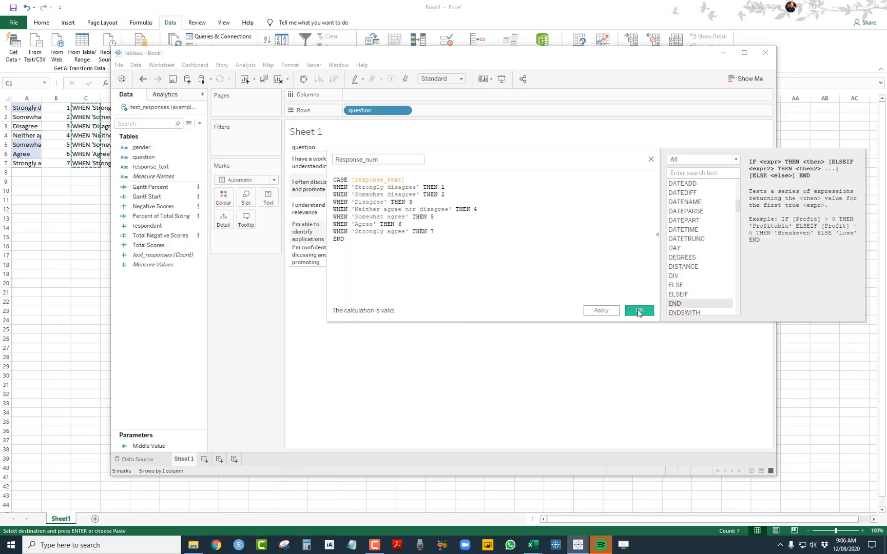
click(639, 312)
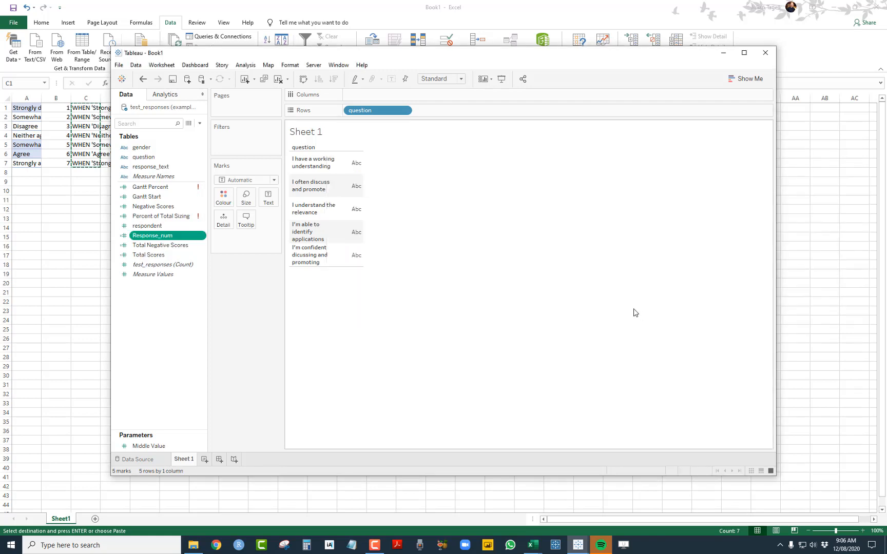
Correct the Percent of Total Sizing calculation to COUNT([test_responses])/[Total Scores] and save it.
right_click(162, 216)
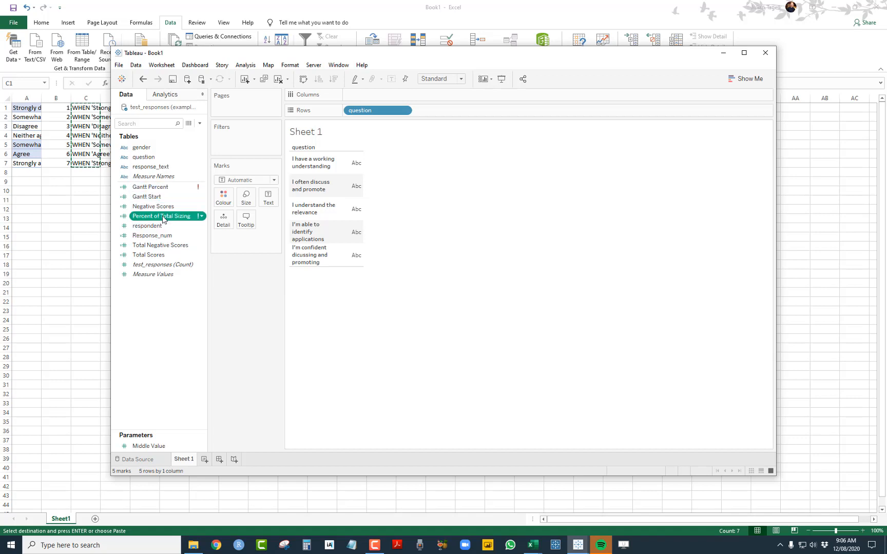
click(182, 247)
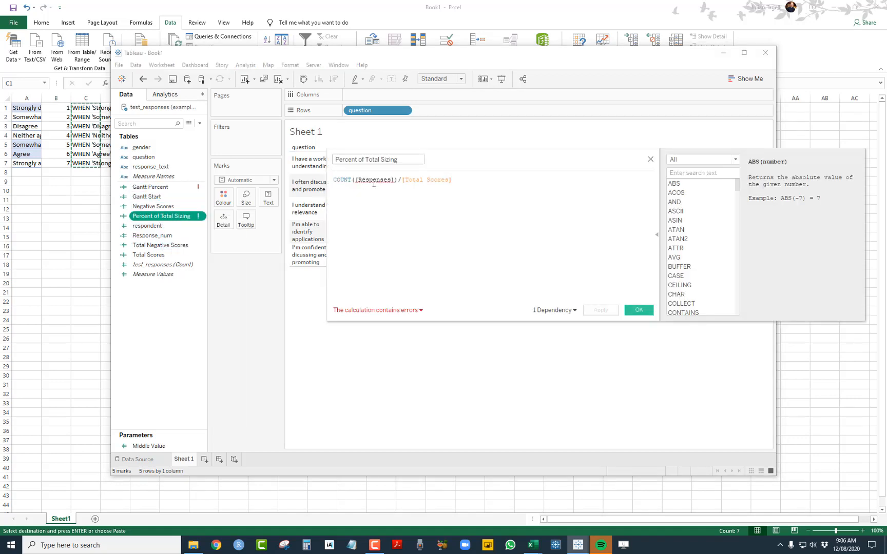
drag(152, 268, 355, 181)
key(BackSpace)
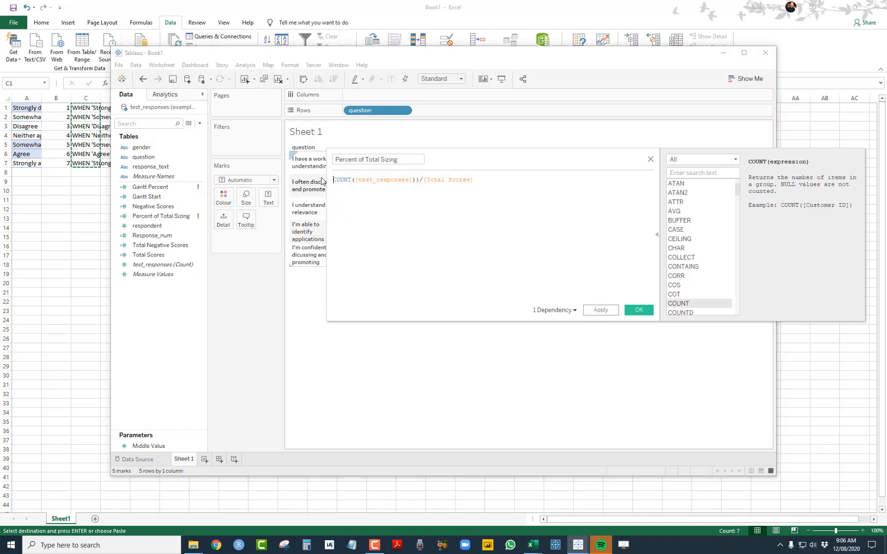
key(BackSpace)
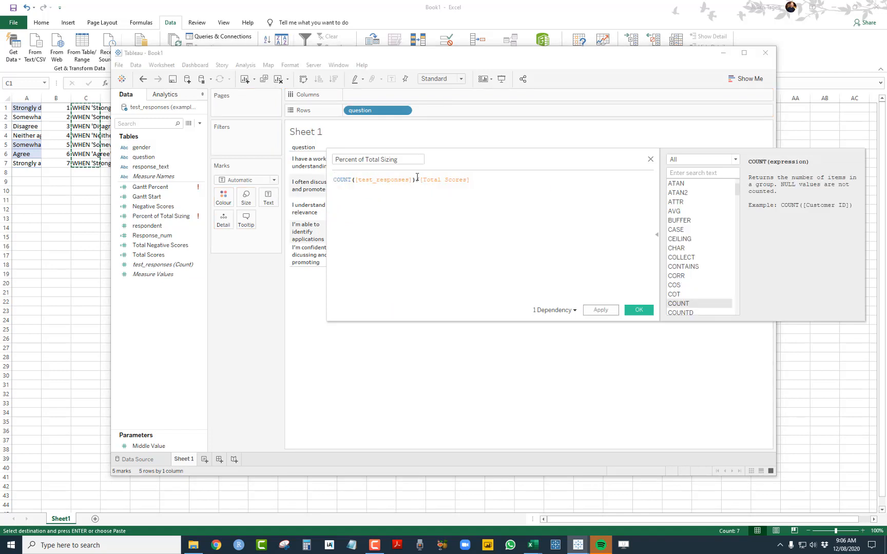
click(639, 310)
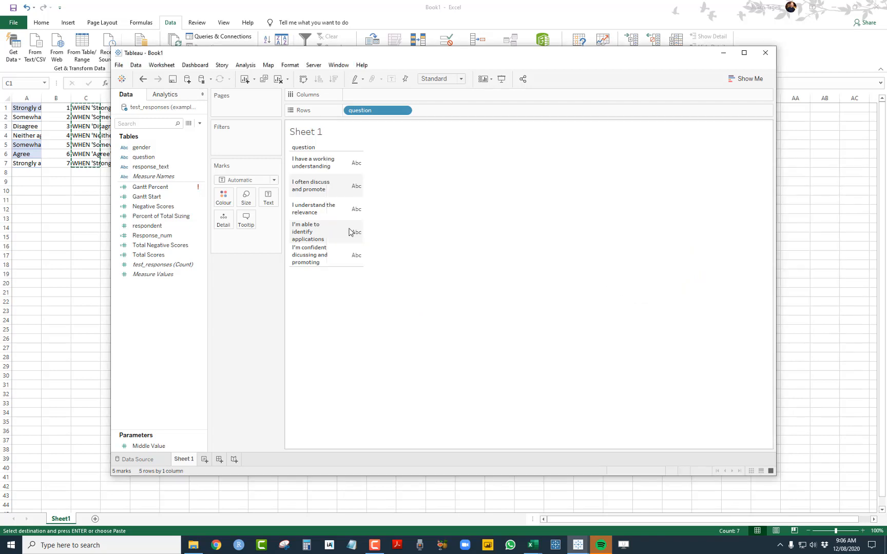
Set the default table calculation of Gantt Percent to compute using question and save the field.
right_click(160, 188)
click(180, 221)
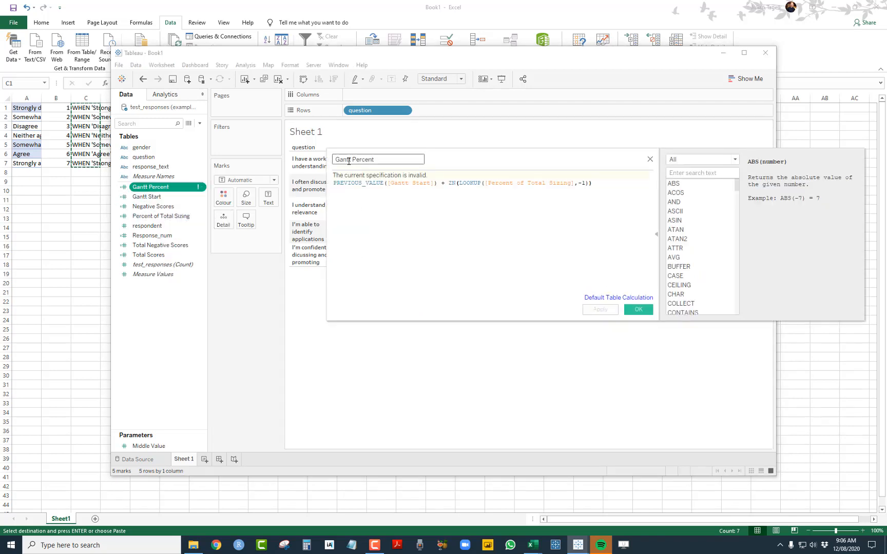
click(616, 297)
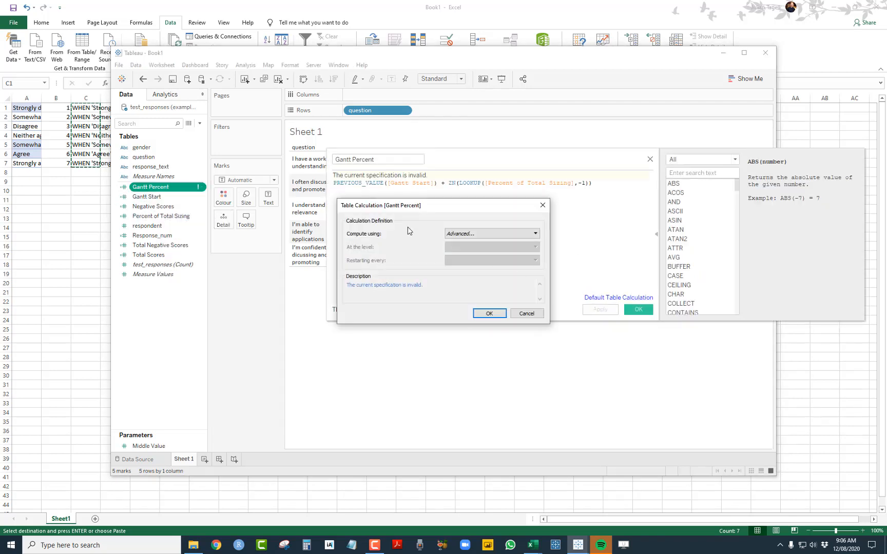
click(496, 234)
click(464, 254)
click(489, 313)
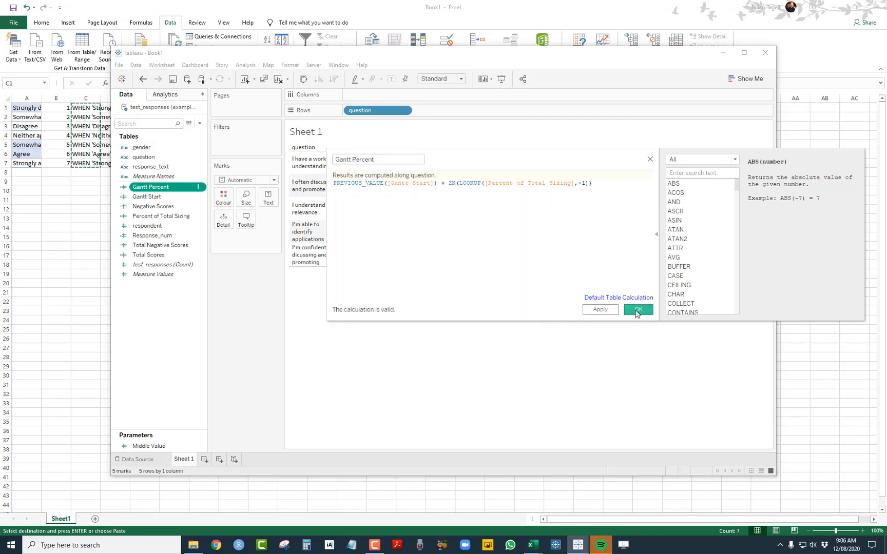
click(638, 310)
Place Gantt Percent on Columns and colour the marks by response_text.
mouse_move(164, 188)
mouse_down()
mouse_move(390, 82)
mouse_move(395, 96)
mouse_up()
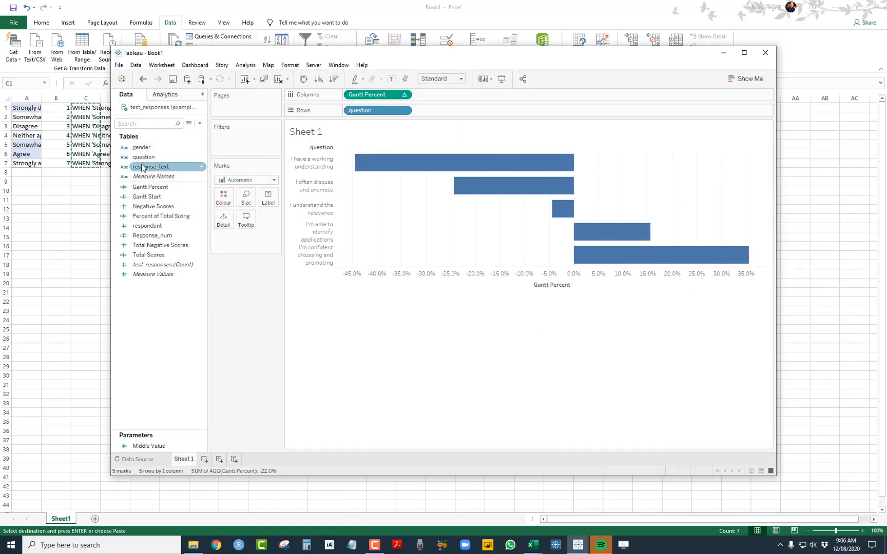
drag(151, 167, 218, 200)
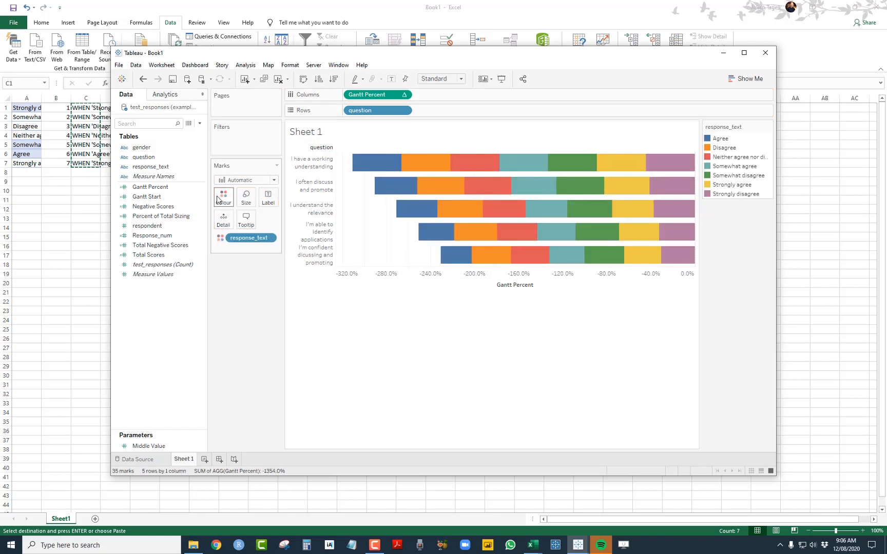
Change the mark type to Gantt Bar and size the marks by Percent of Total Sizing.
click(238, 180)
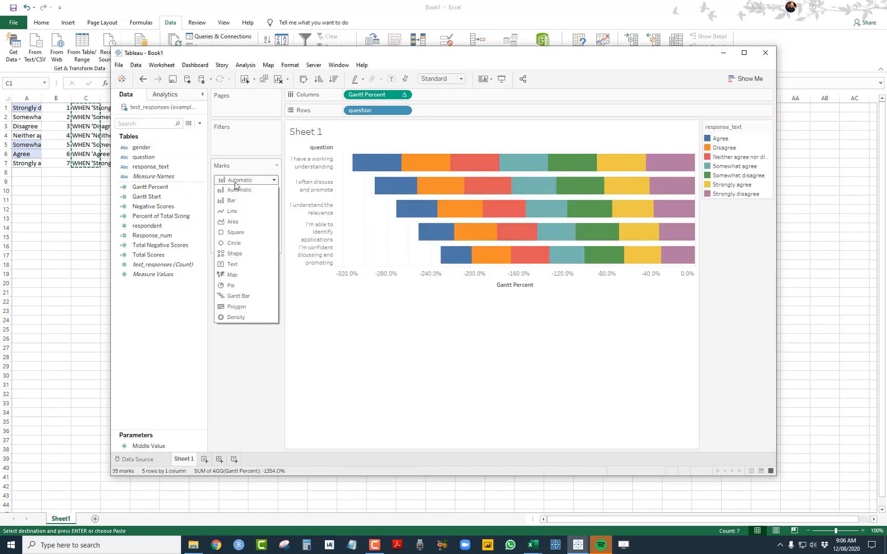
click(238, 297)
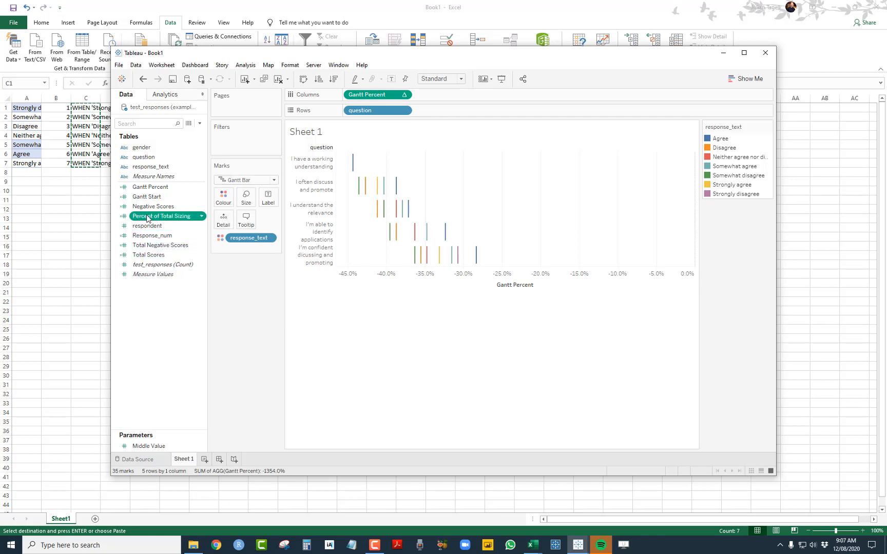
drag(148, 218, 246, 204)
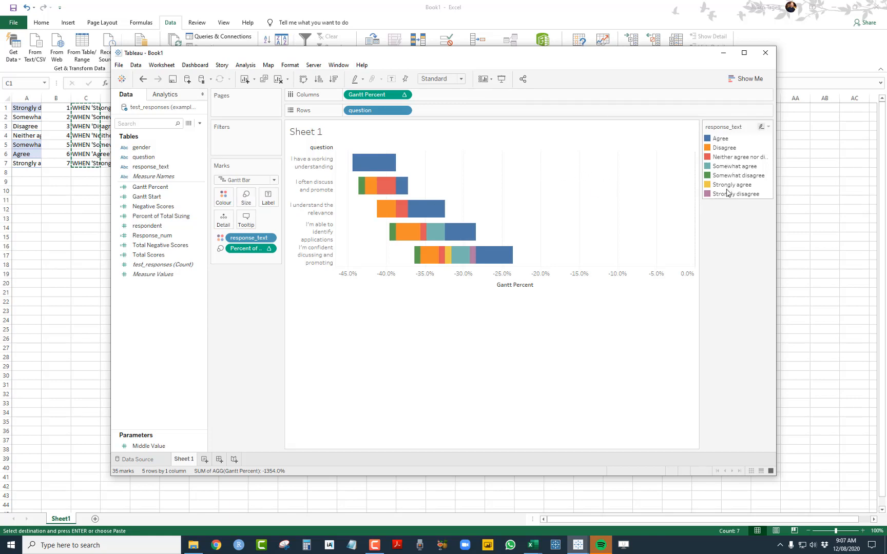
click(725, 140)
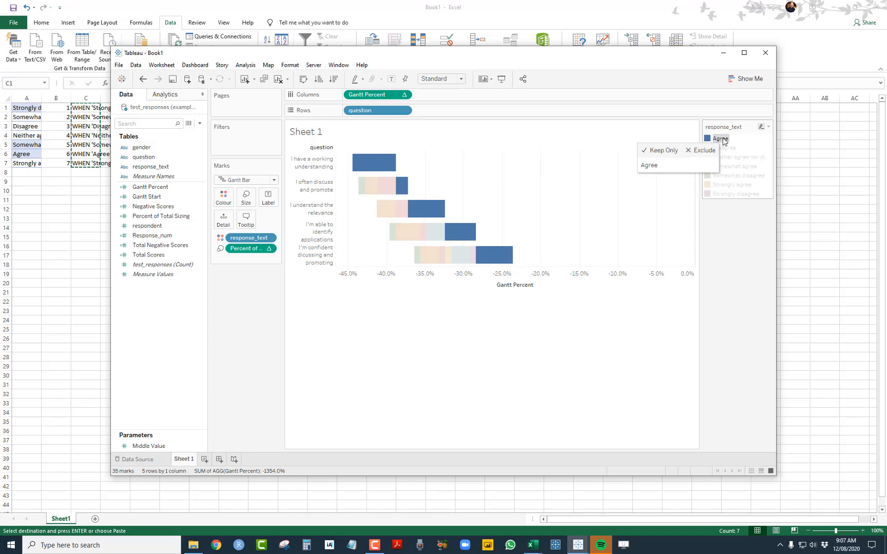
click(246, 289)
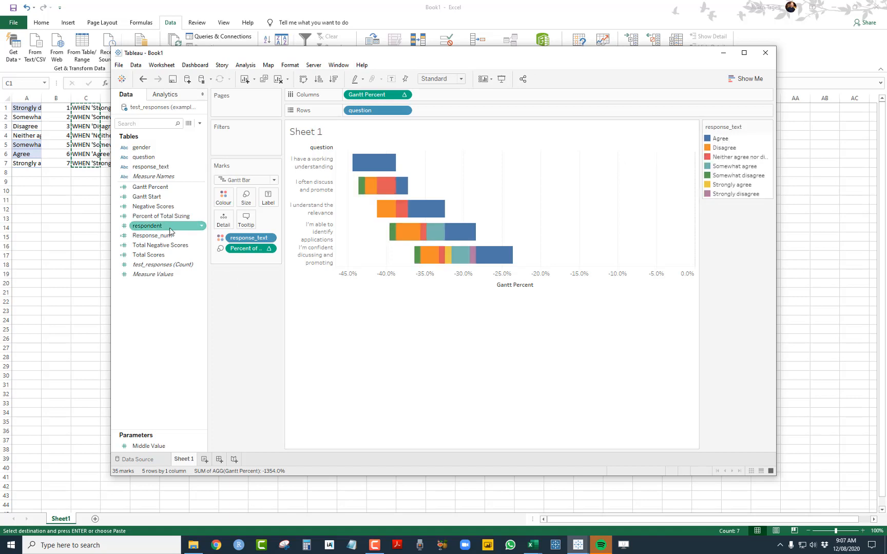
Set the default sort of the response_text field to Manual.
right_click(150, 167)
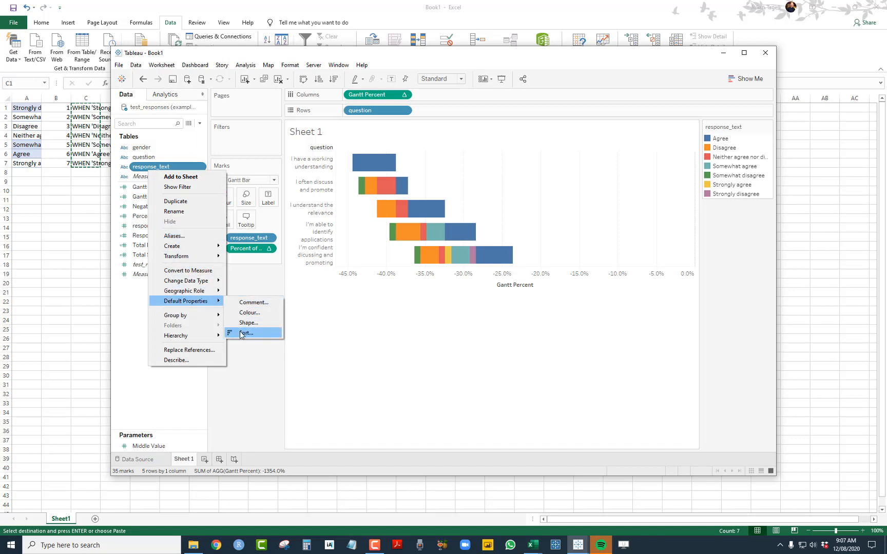
click(241, 334)
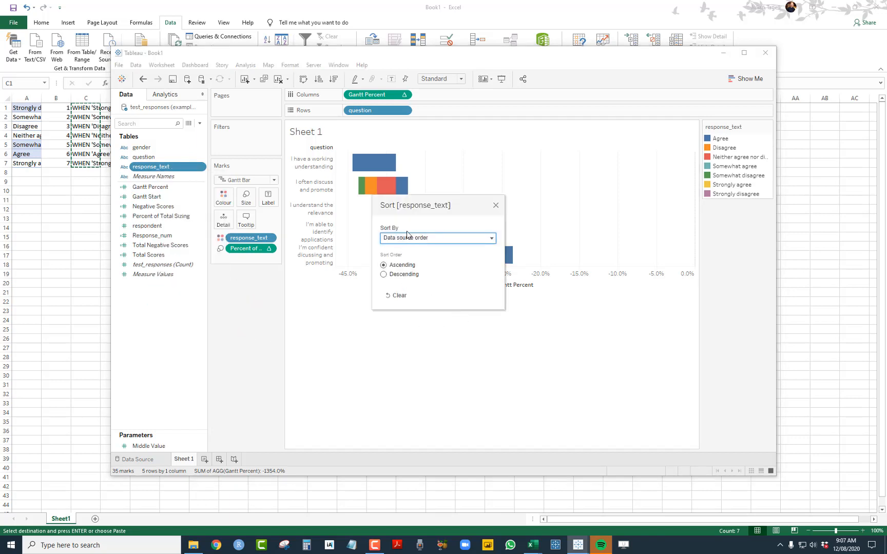
click(407, 236)
click(399, 272)
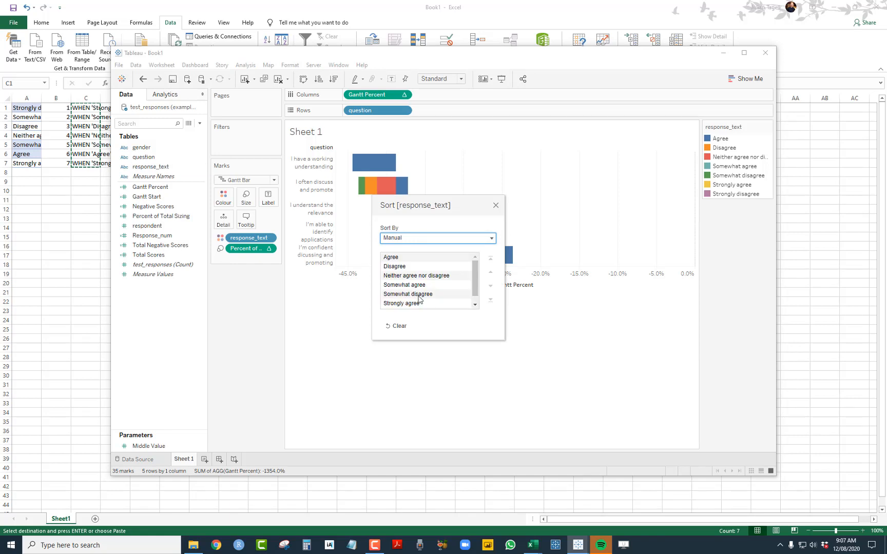
Move the disagree responses to the head of the manual order as Strongly disagree, Somewhat disagree, Disagree.
click(404, 267)
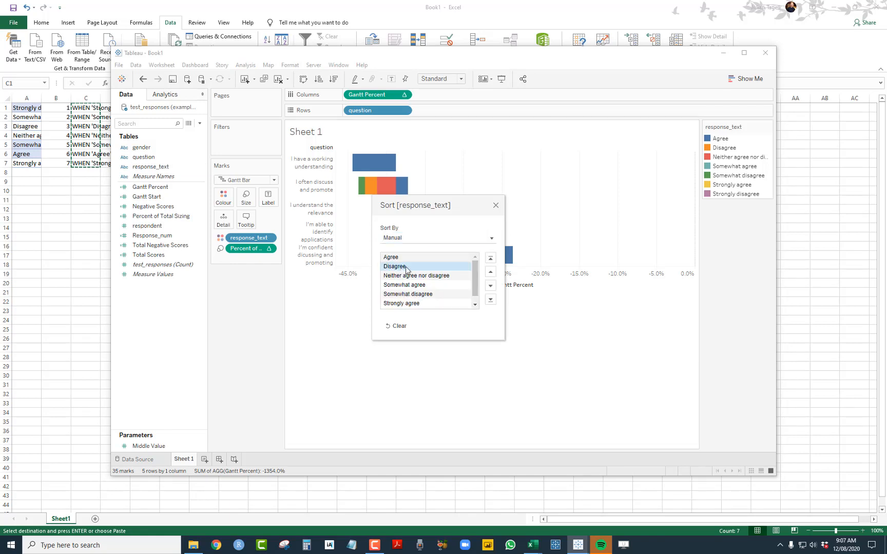
click(490, 272)
click(408, 294)
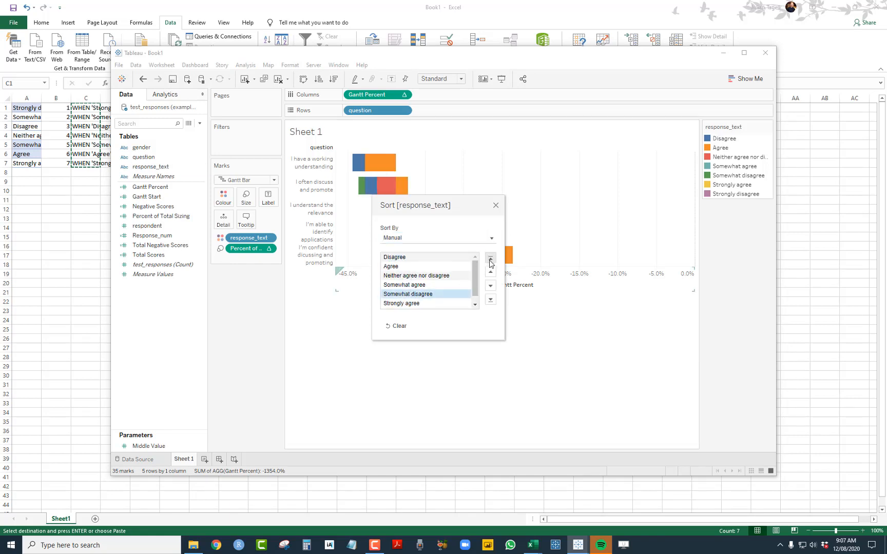
click(491, 258)
click(492, 289)
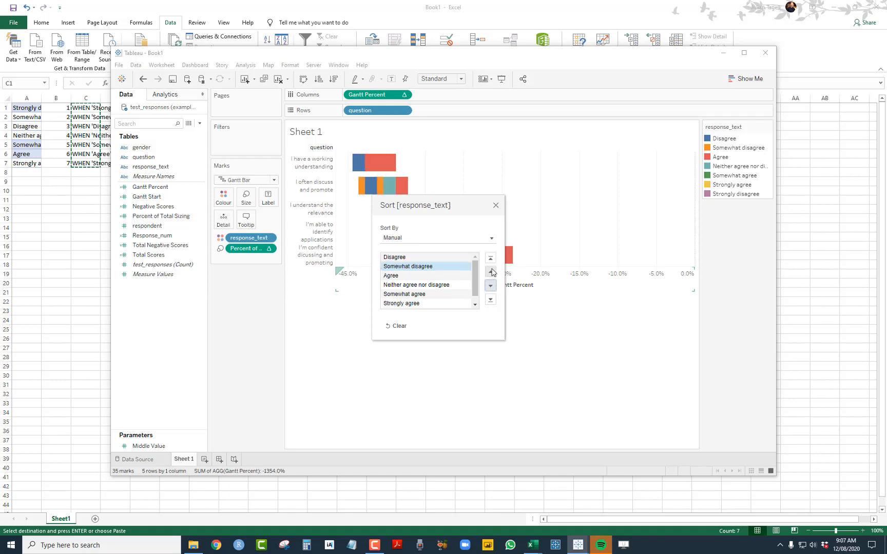
click(490, 272)
click(410, 303)
click(416, 295)
scroll(422, 298, down, 1)
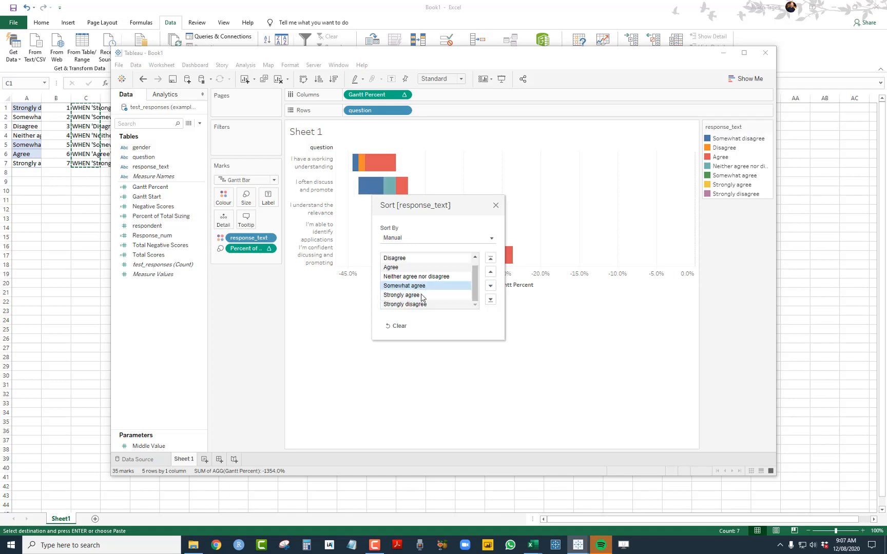
click(411, 304)
click(490, 258)
Move Agree down in the manual order so it sits between Somewhat agree and Strongly agree.
scroll(408, 298, down, 1)
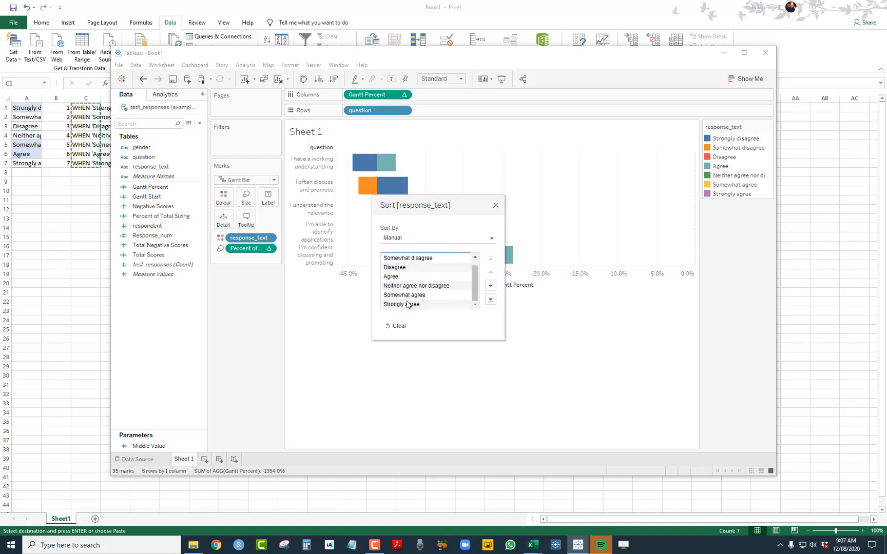
click(411, 305)
click(406, 286)
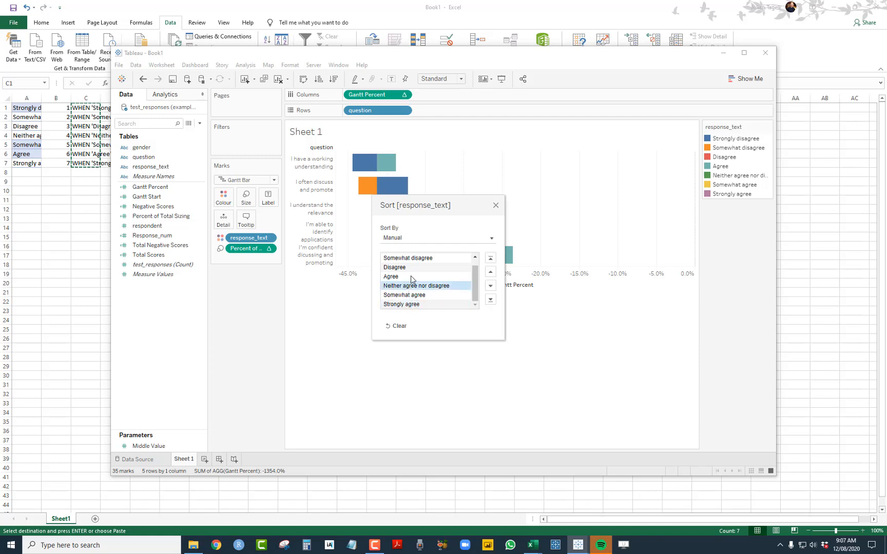
click(411, 277)
click(490, 286)
click(491, 286)
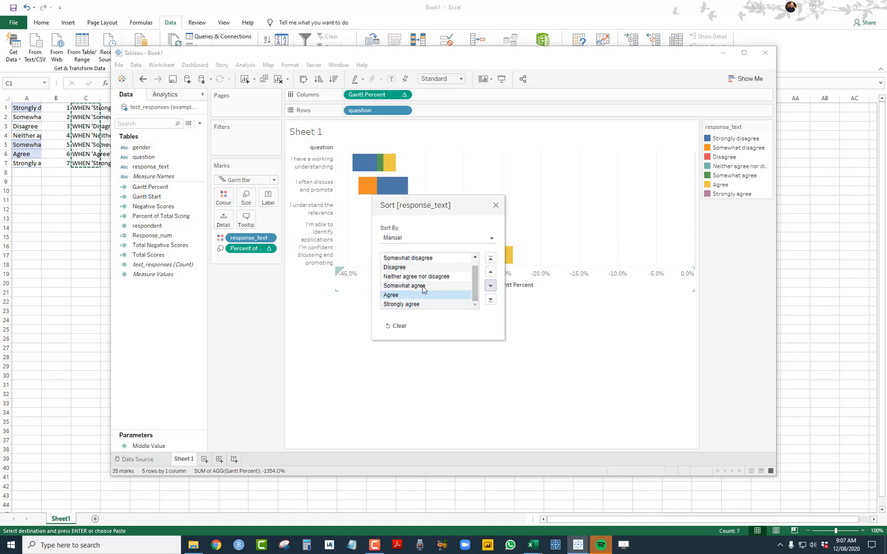
scroll(415, 278, up, 1)
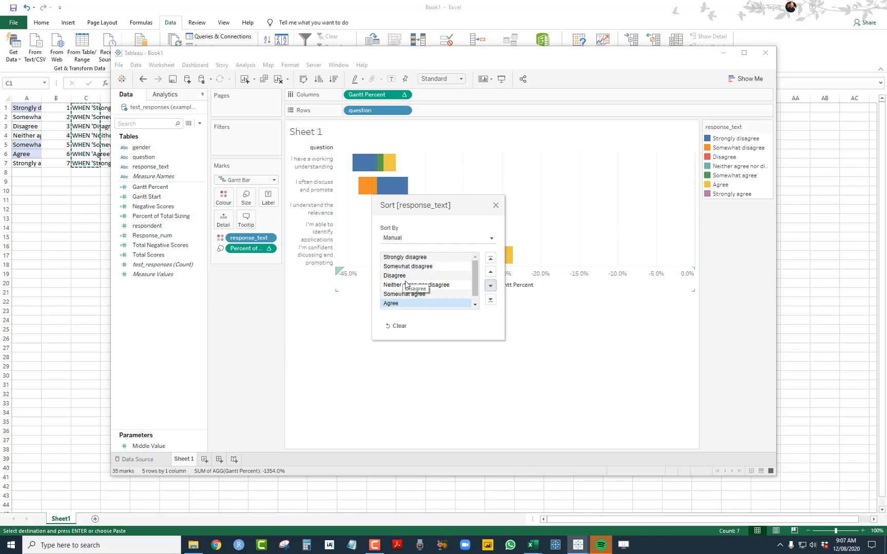
Move Disagree above Somewhat disagree in the manual order and close the sort settings.
click(396, 275)
click(490, 272)
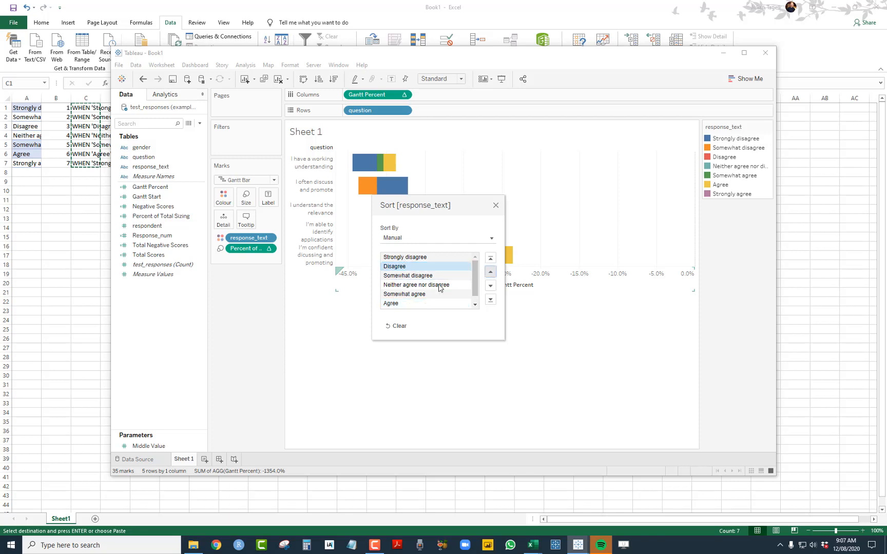
click(403, 294)
scroll(400, 296, down, 1)
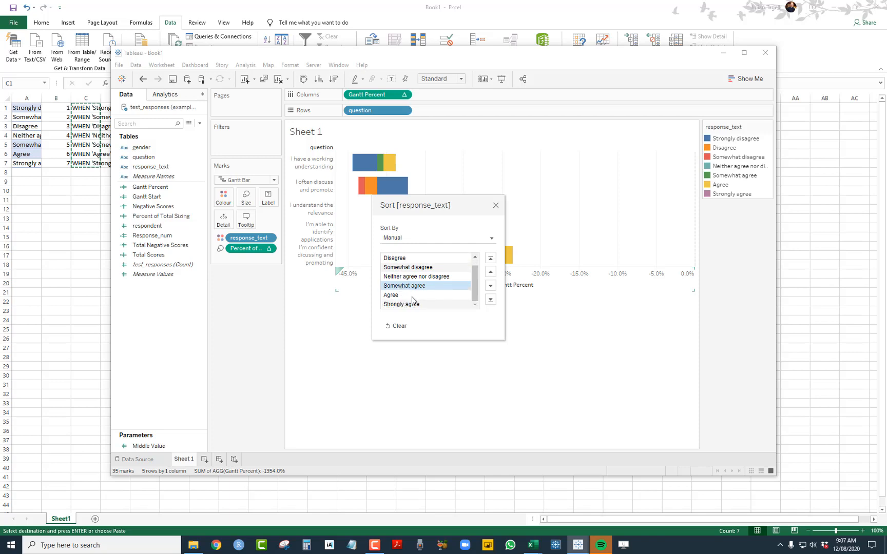
click(495, 206)
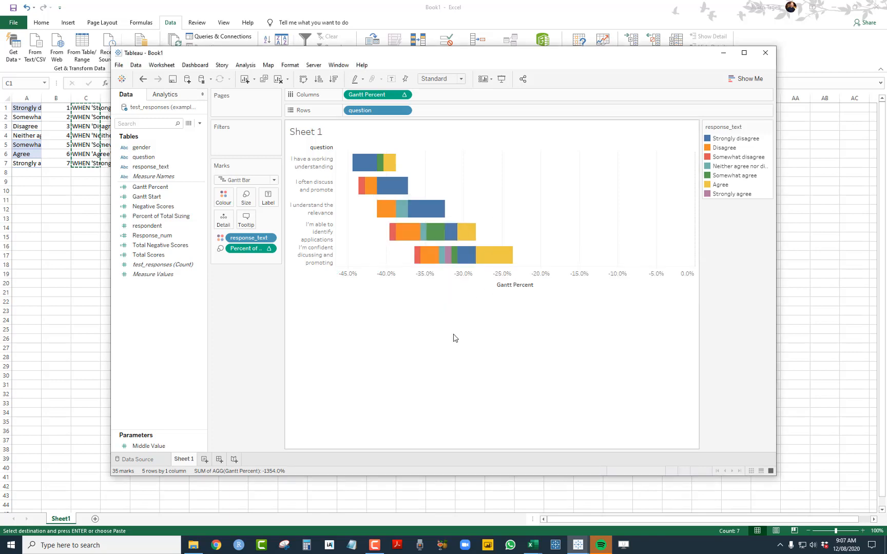
Compute both Gantt Percent on Columns and Percent of Total Sizing on Size using response_text.
click(724, 167)
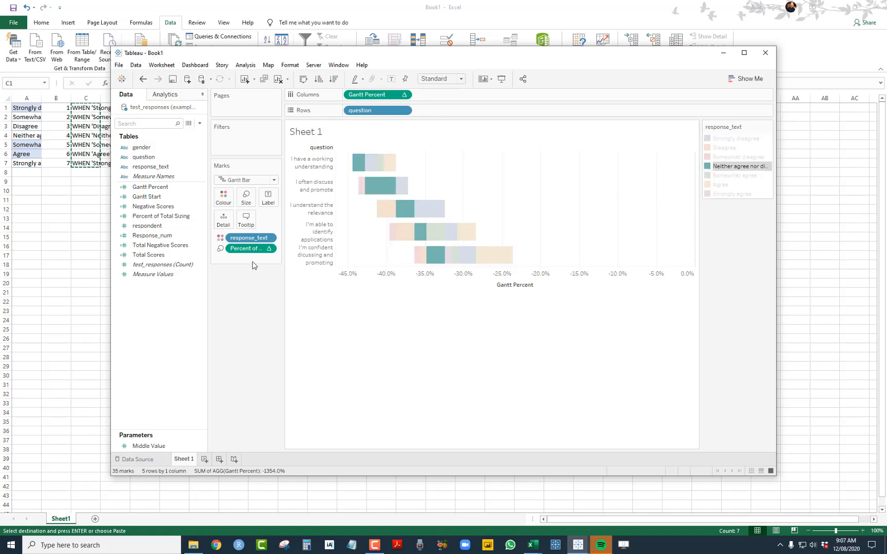
click(404, 95)
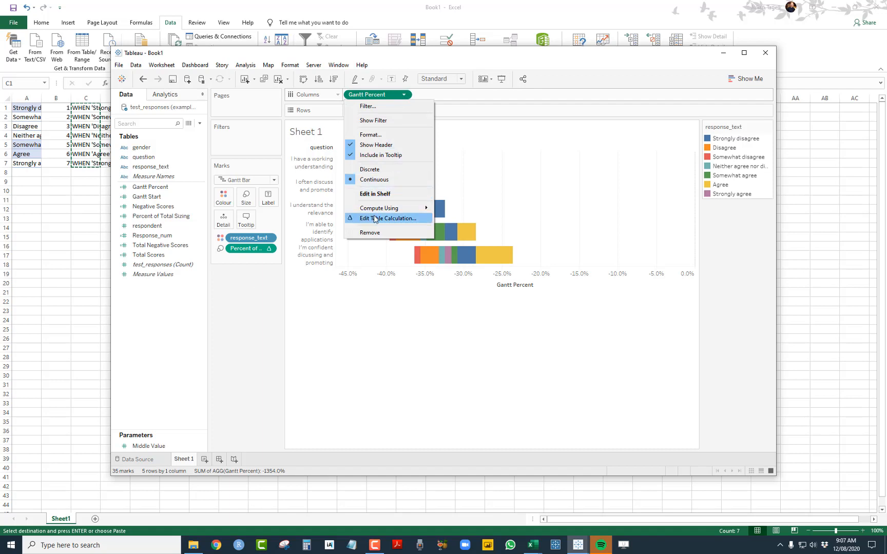
mouse_move(390, 208)
click(465, 241)
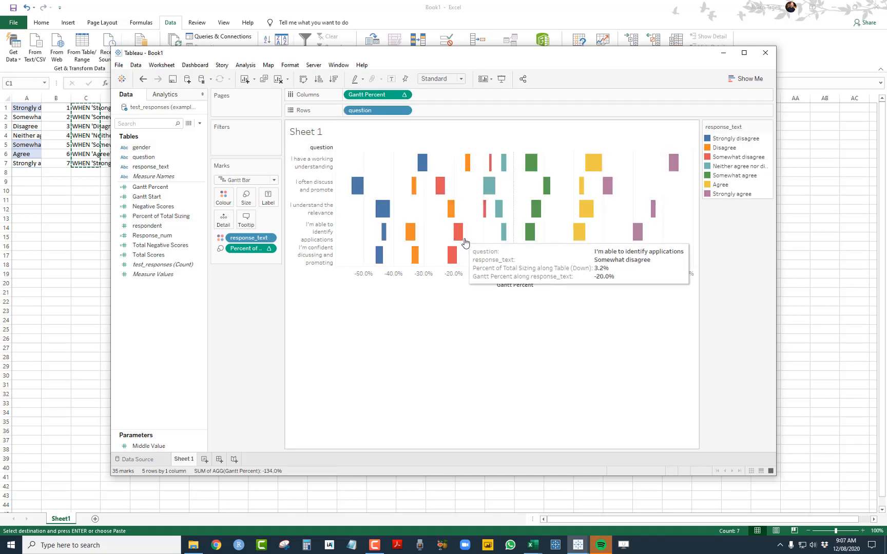
click(268, 249)
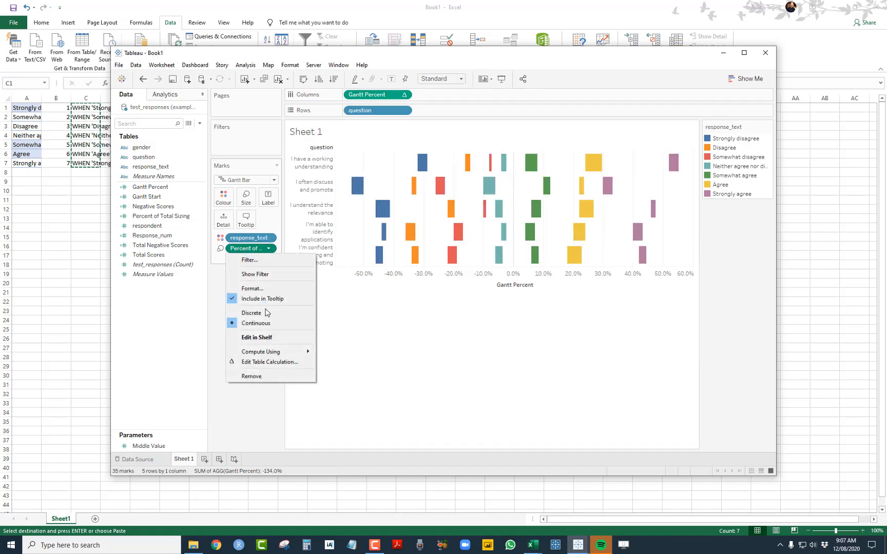
mouse_move(272, 353)
click(345, 383)
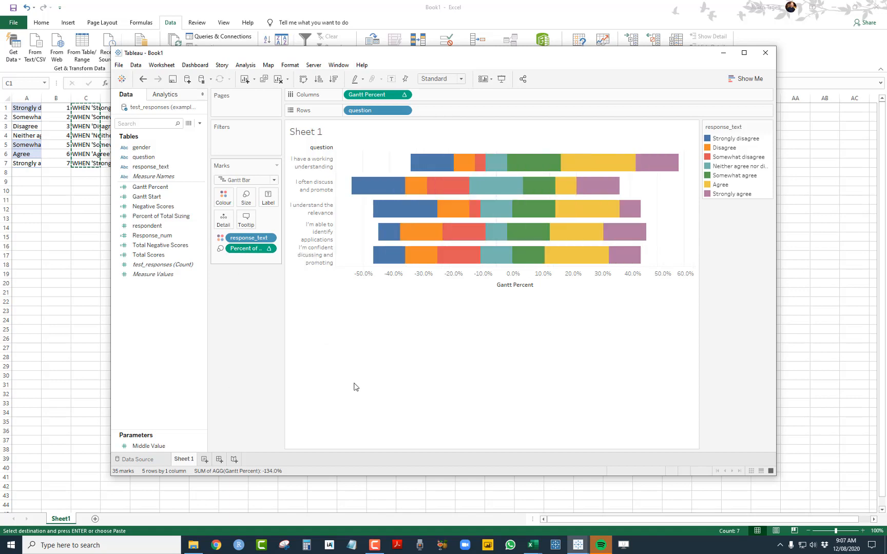
Recolour the Neither agree nor disagree response with the grey of the Automatic palette and clear the legend highlight.
click(491, 254)
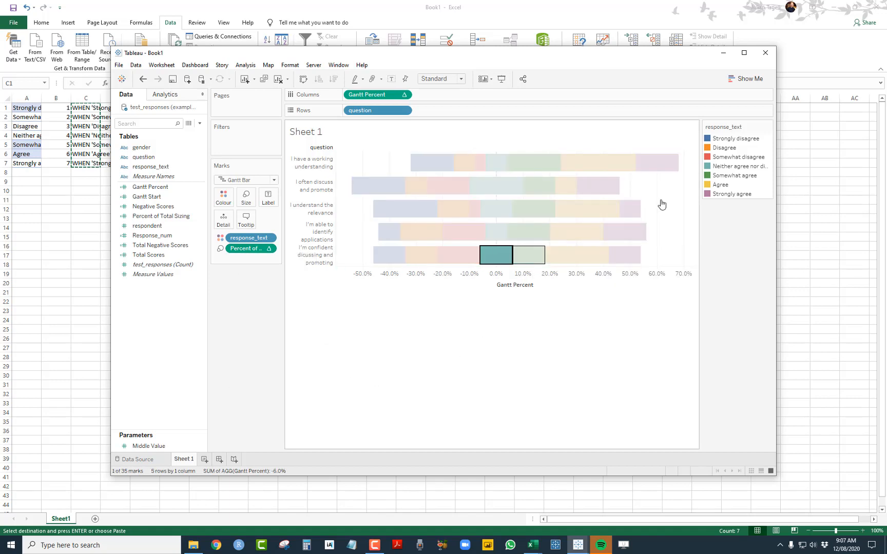
click(721, 168)
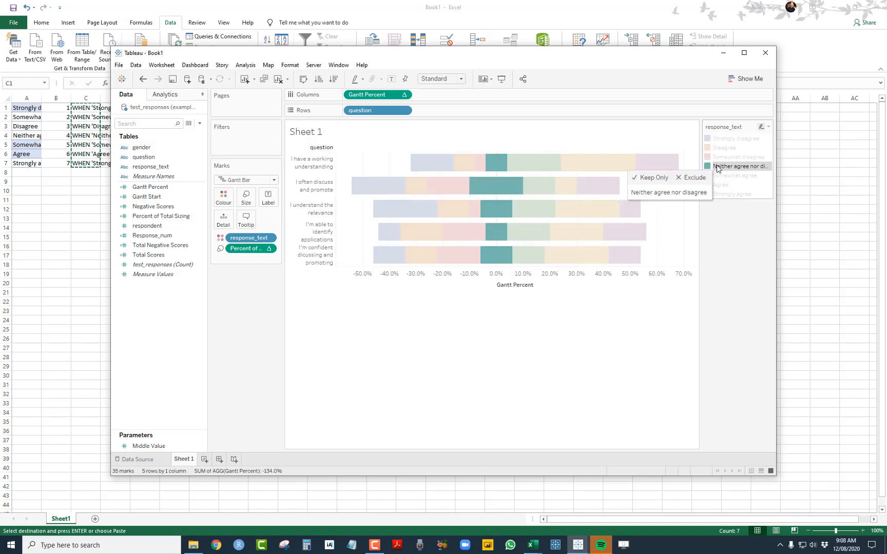
double_click(717, 168)
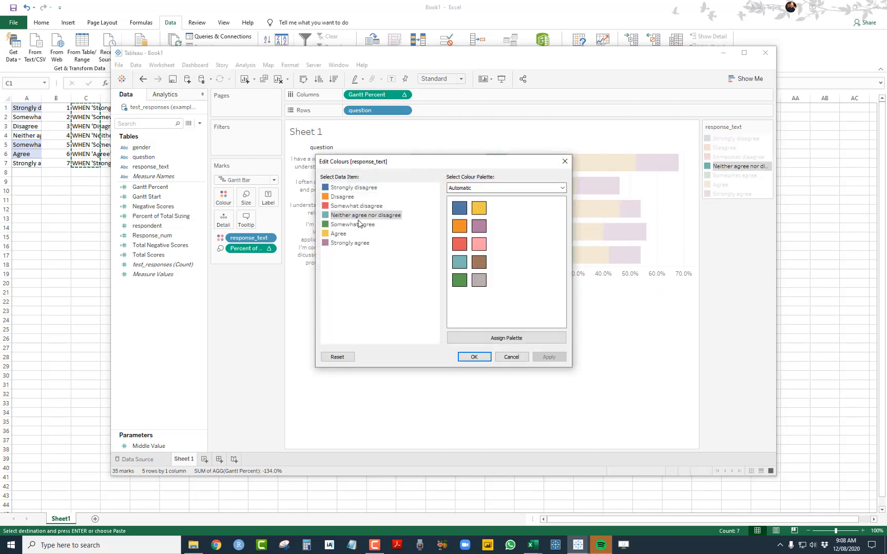
click(479, 280)
click(549, 356)
click(473, 357)
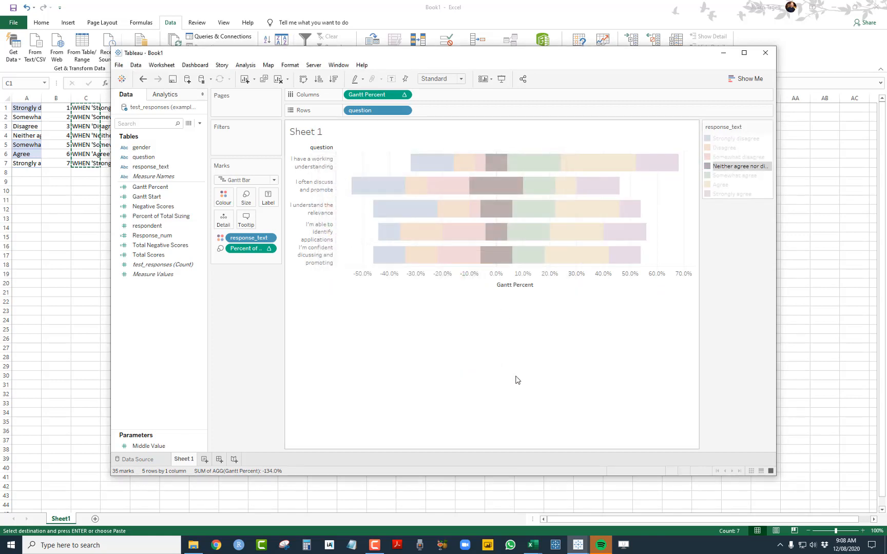
click(518, 375)
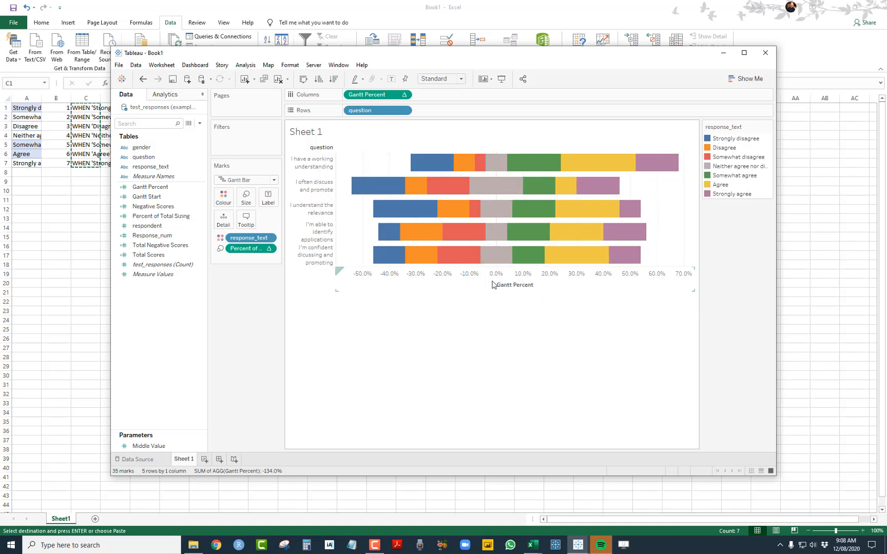